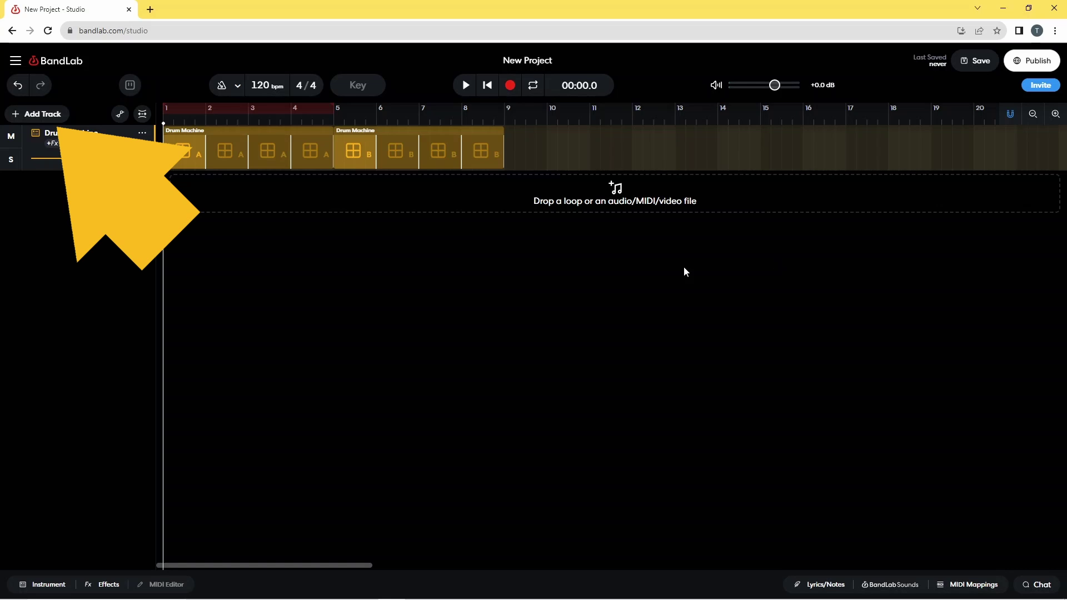
# Bring up the New Track chooser listing the available track types
pyautogui.click(53, 118)
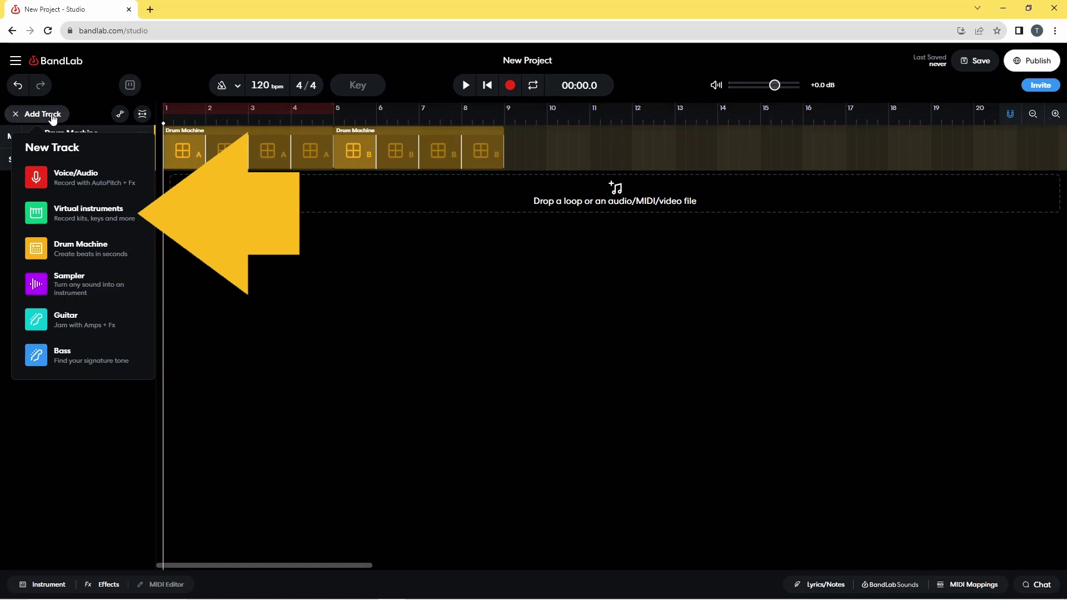
# Add a Virtual instruments track named Instrument, showing its Grand Piano keyboard
pyautogui.click(94, 218)
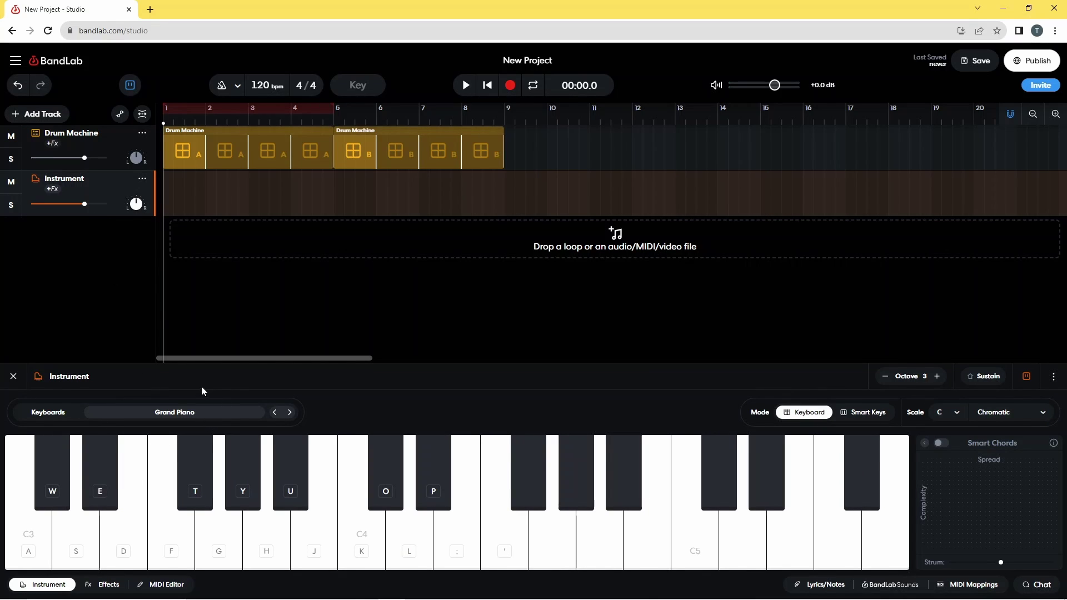
# Swap the track's Grand Piano sound for Acoustic Guitar from the Guitars category
pyautogui.click(191, 414)
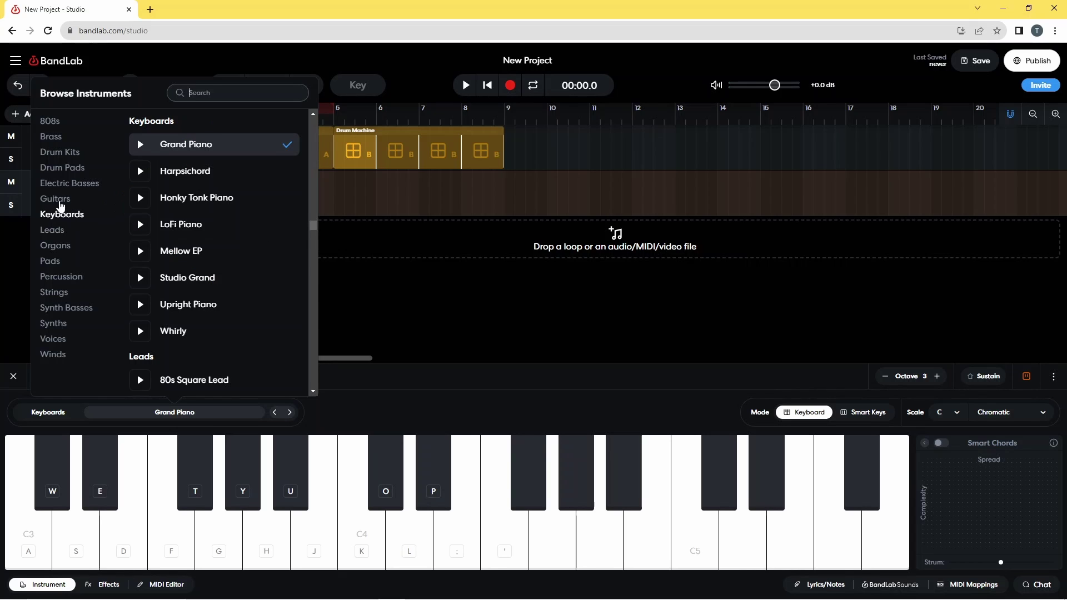
pyautogui.click(59, 201)
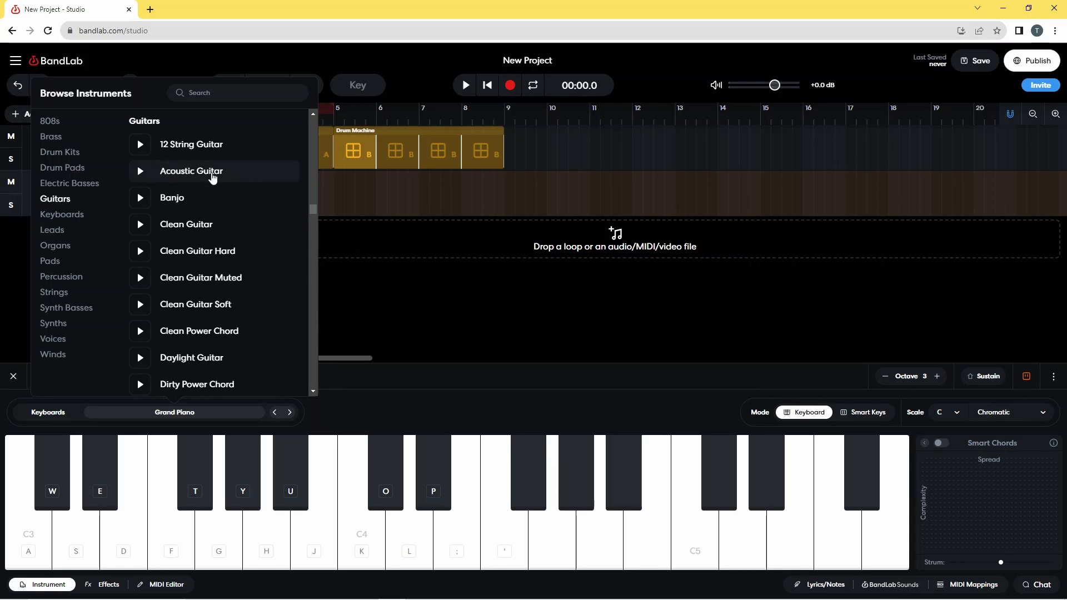
pyautogui.click(213, 177)
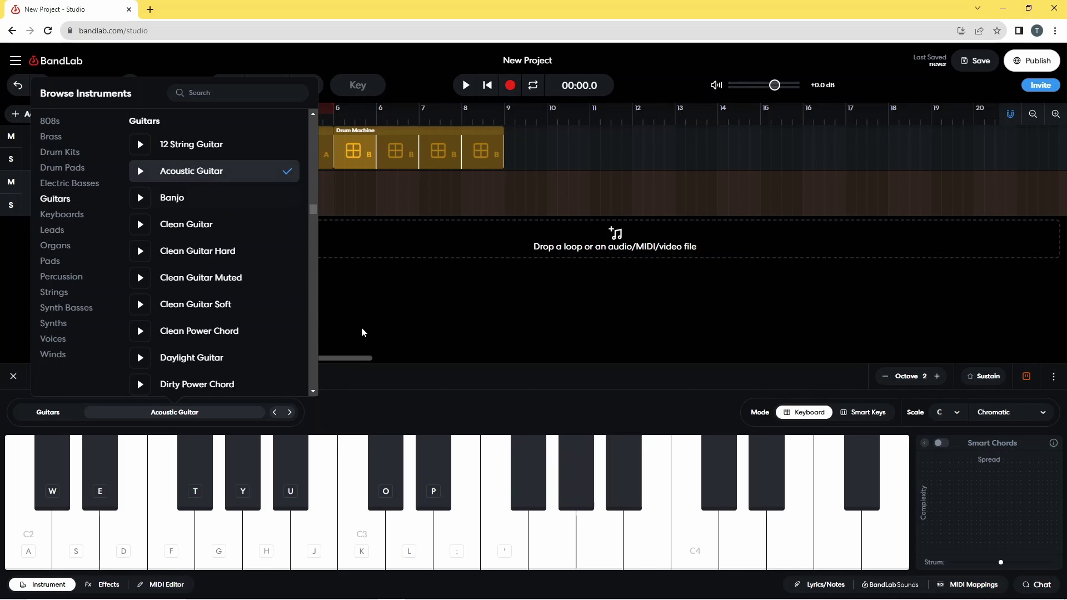
# Close the instrument browser and play four keys to audition the Acoustic Guitar
pyautogui.click(389, 373)
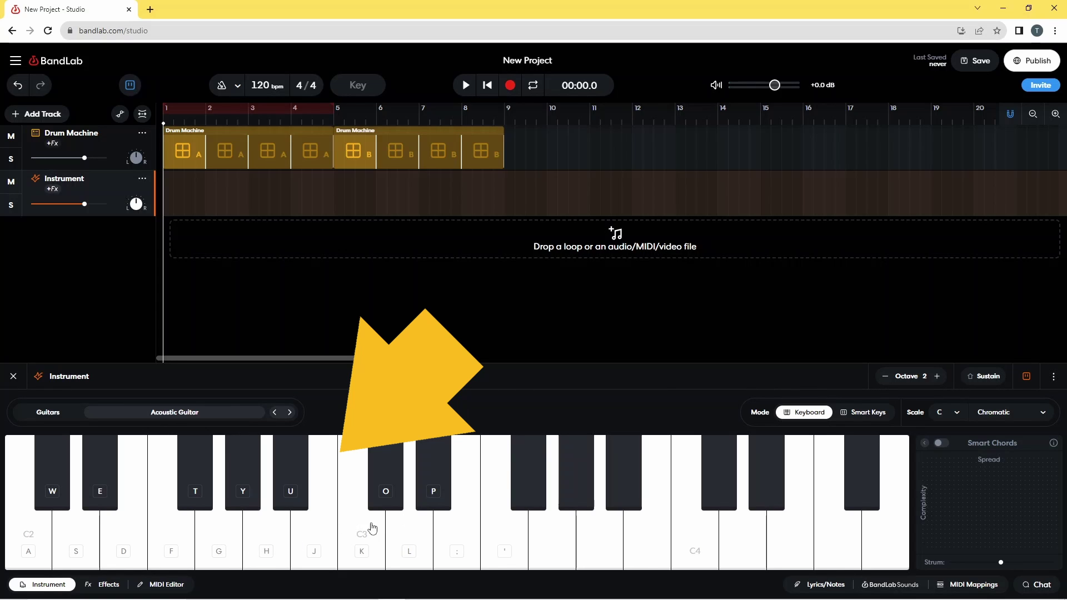
pyautogui.click(259, 535)
pyautogui.click(211, 538)
pyautogui.click(173, 543)
pyautogui.click(215, 544)
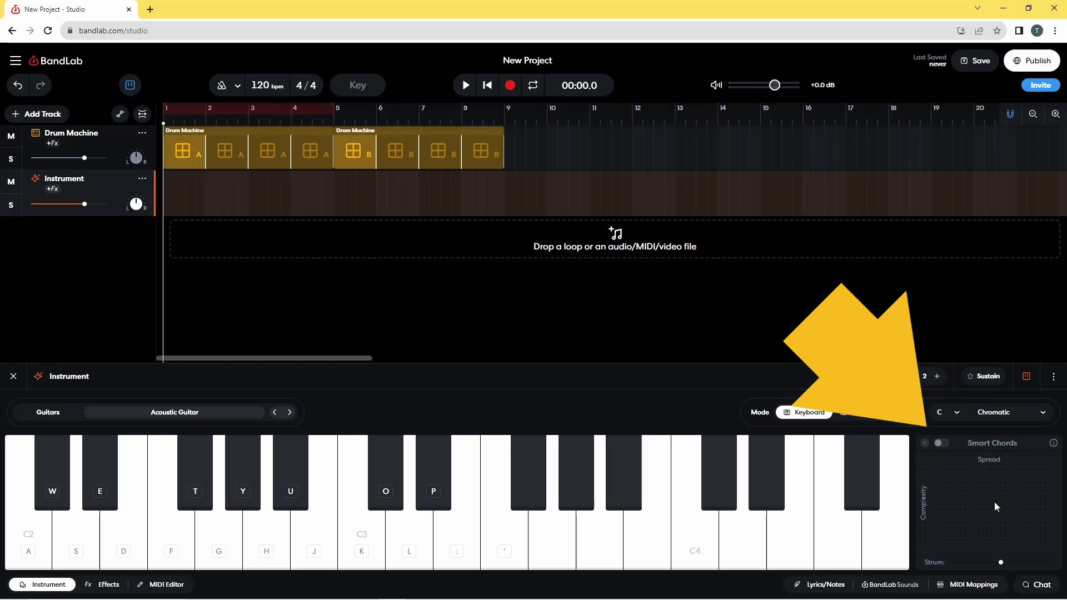
pyautogui.click(940, 442)
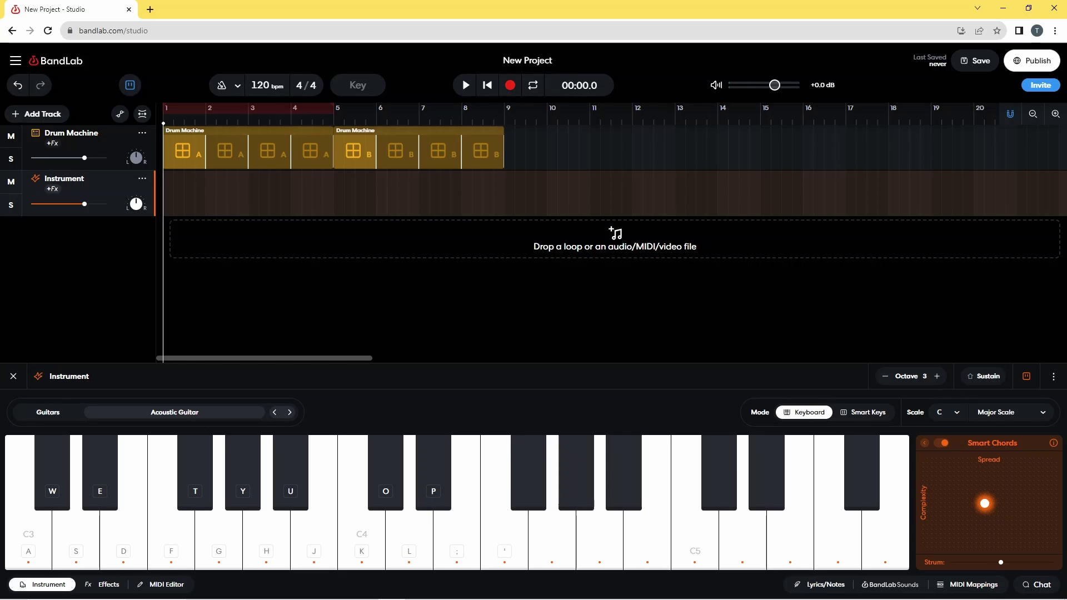
pyautogui.moveTo(985, 504); pyautogui.dragTo(929, 544)
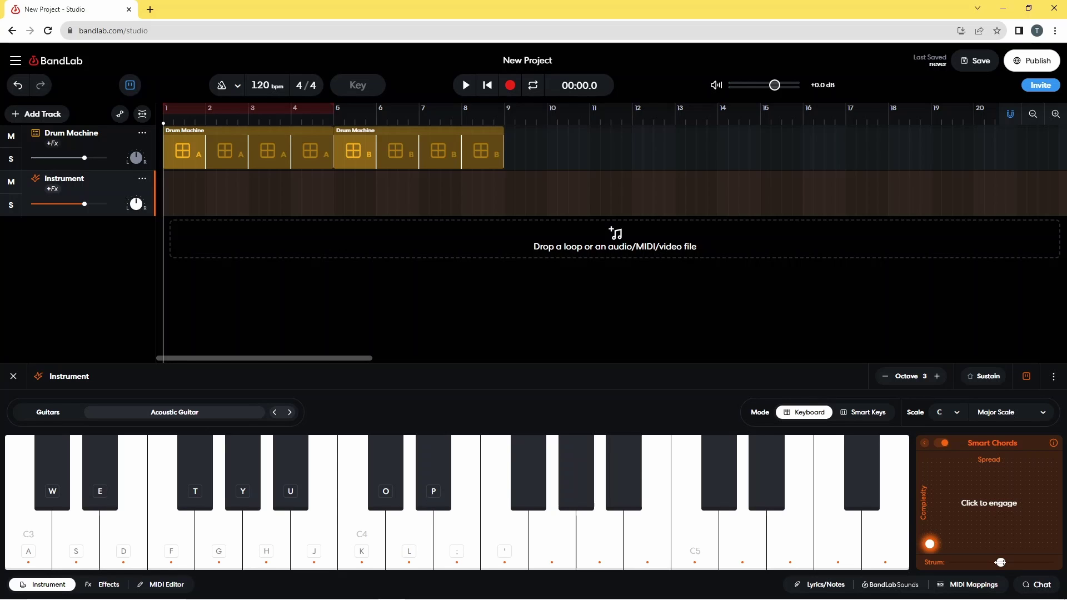
# Nudge the strum slider, then play Gmaj, Bdim and Gmaj twice more as Smart Chords
pyautogui.moveTo(1000, 562); pyautogui.dragTo(1001, 563)
pyautogui.click(220, 542)
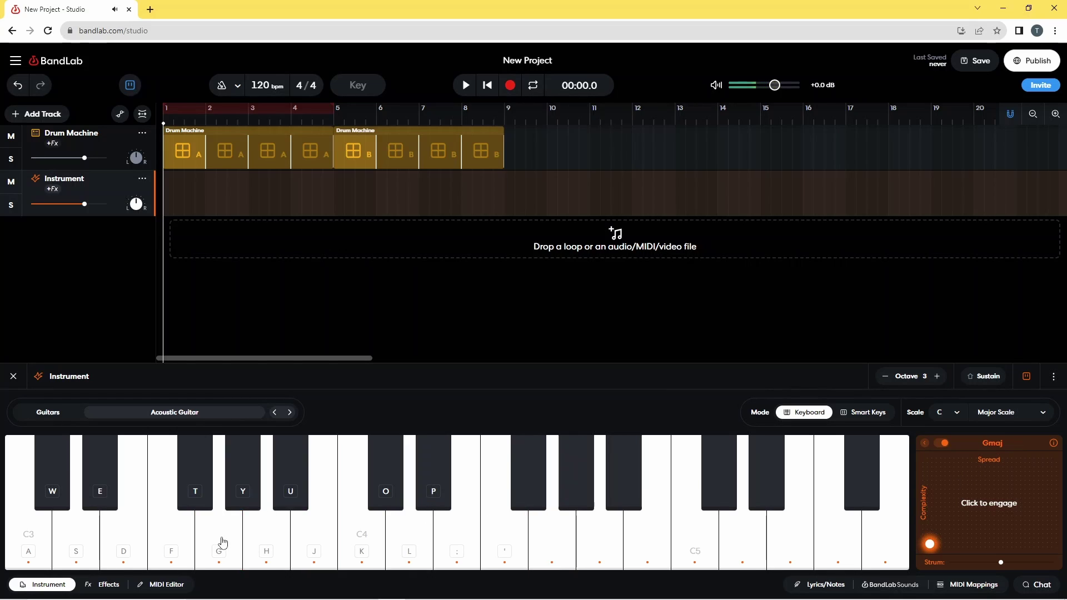
pyautogui.click(306, 552)
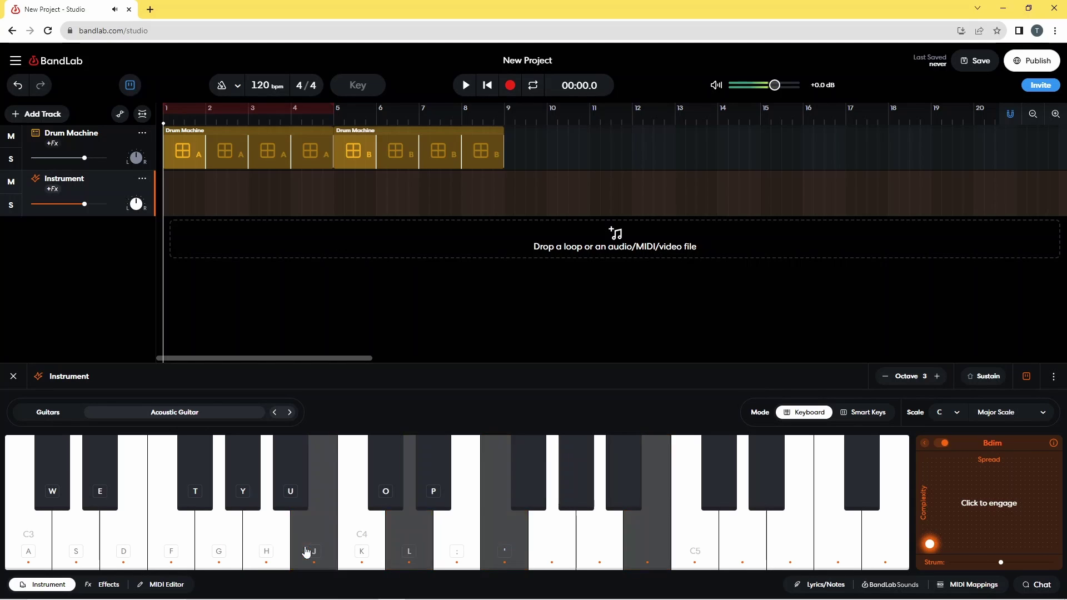
pyautogui.click(222, 552)
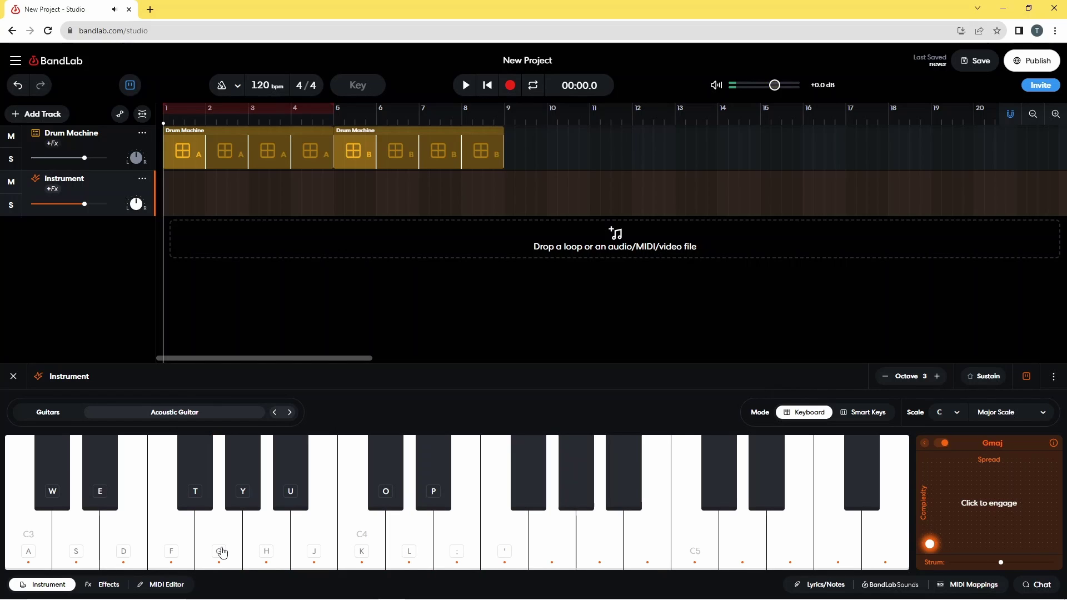
pyautogui.click(221, 552)
# Set the strum to 0.03 s and play Fmaj, Gmaj, Am, Gmaj and Fmaj chords
pyautogui.click(1000, 562)
pyautogui.moveTo(1000, 563); pyautogui.dragTo(1002, 562)
pyautogui.click(176, 548)
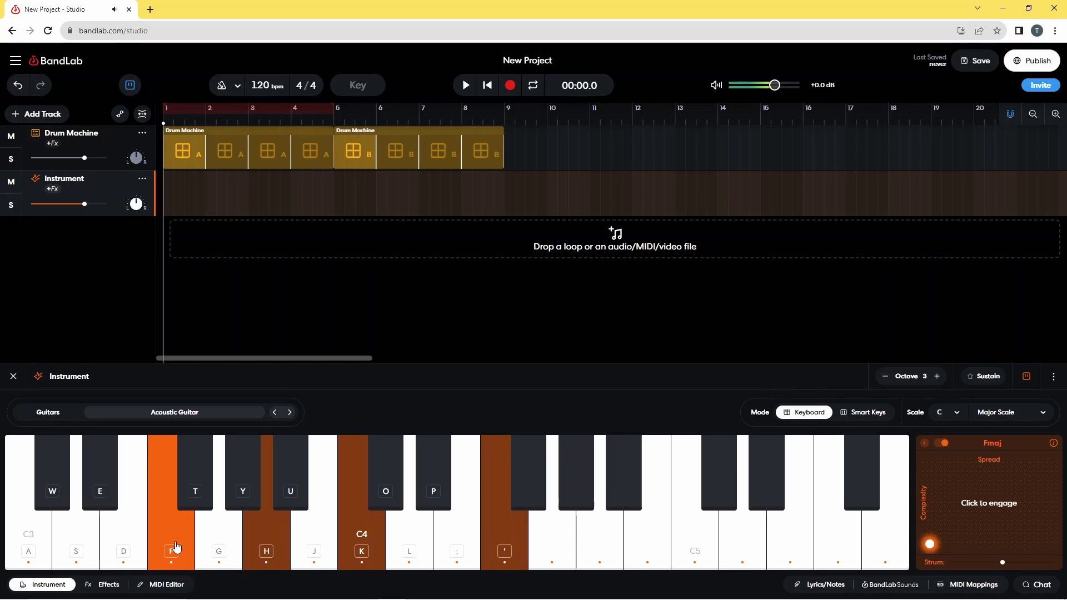
pyautogui.click(216, 547)
pyautogui.click(257, 543)
pyautogui.click(216, 552)
pyautogui.click(178, 553)
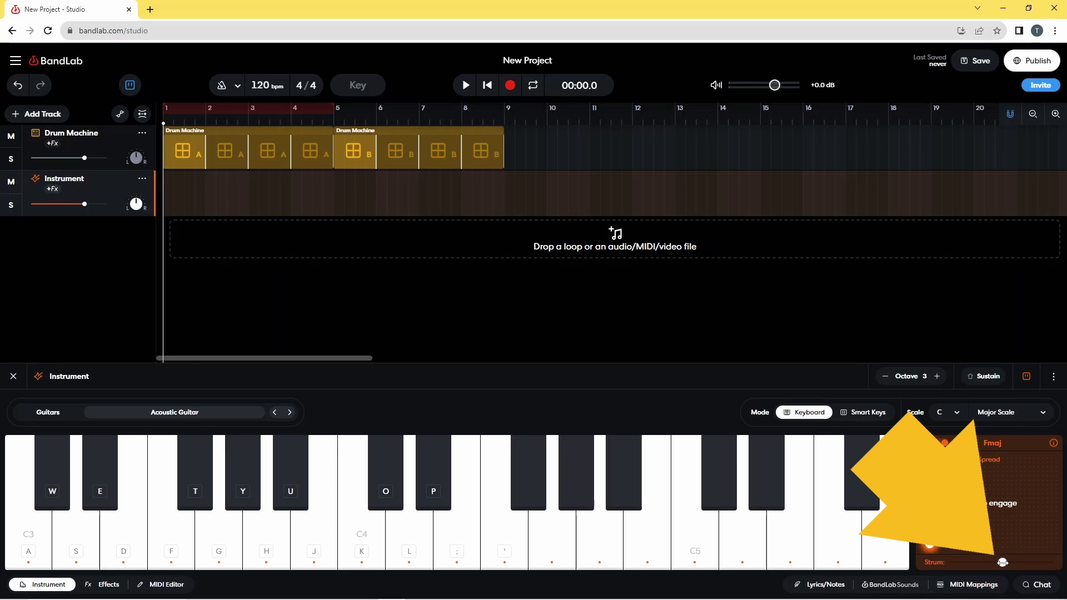
# Hear an Am chord with a -0.04 s strum, then raise the strum back to positive
pyautogui.moveTo(1002, 562); pyautogui.dragTo(1000, 563)
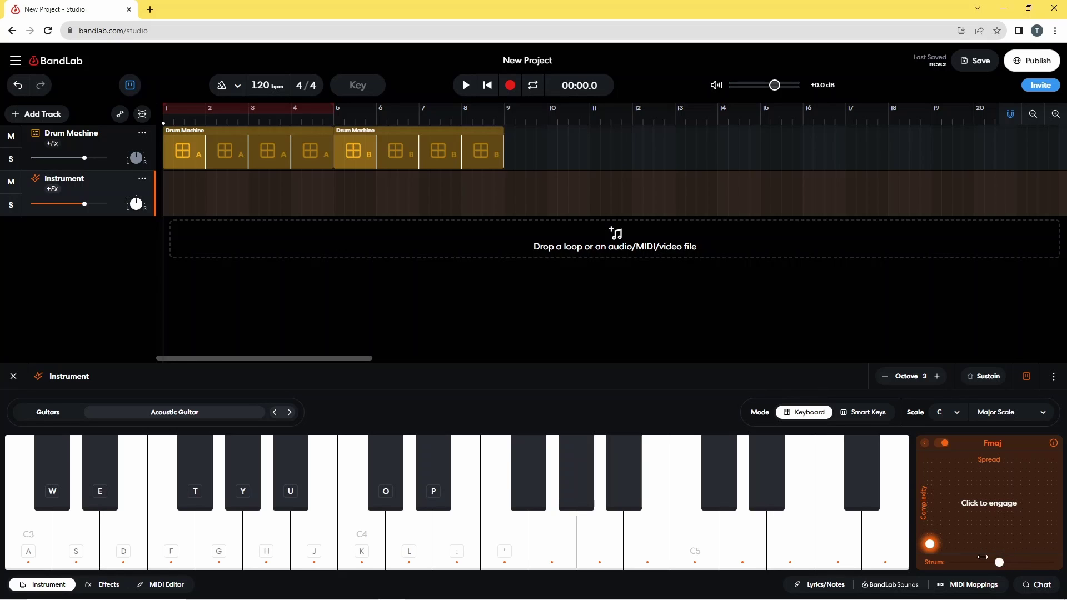
pyautogui.click(267, 546)
pyautogui.moveTo(999, 562)
pyautogui.moveTo(998, 562); pyautogui.dragTo(1002, 563)
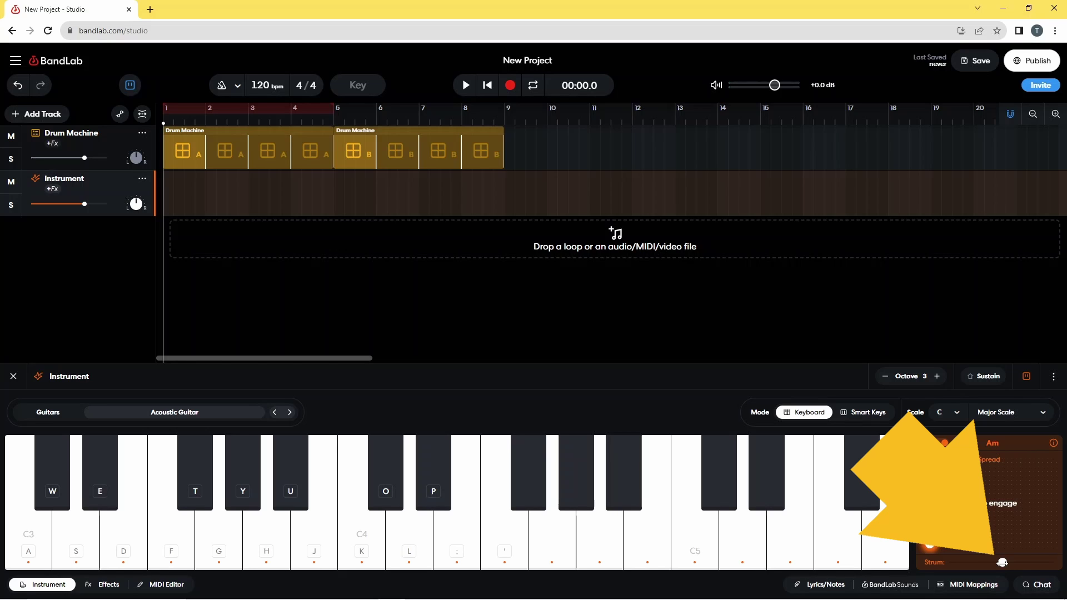
# Play a Gmaj chord at the maximum 0.50 s strum, then lower the strum to about 0.20 s
pyautogui.moveTo(1003, 562); pyautogui.dragTo(1053, 563)
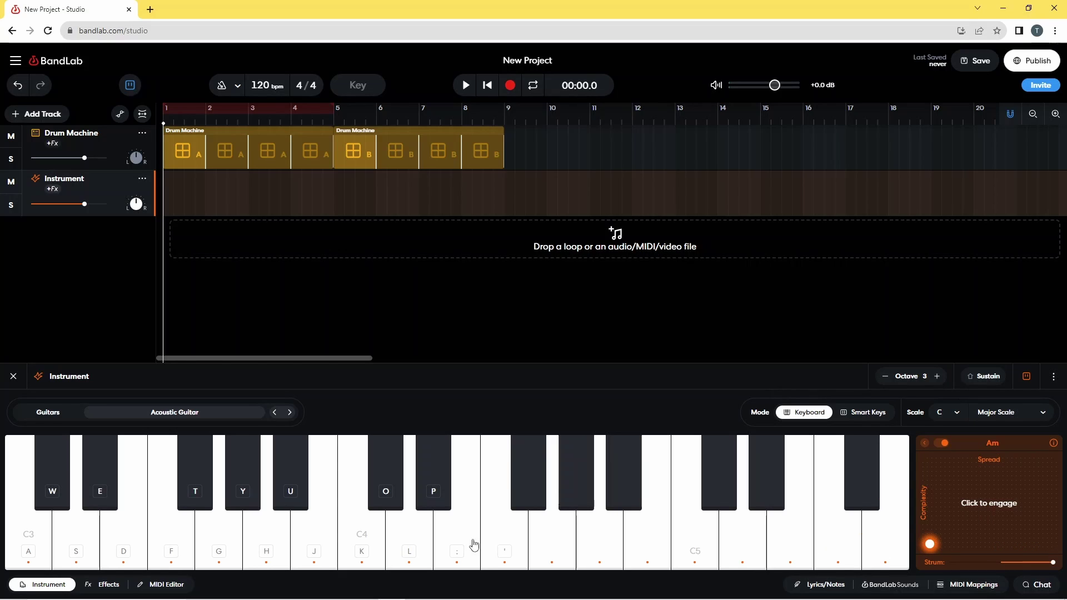
pyautogui.click(220, 540)
pyautogui.moveTo(1052, 562); pyautogui.dragTo(1001, 565)
# Play an Em smart chord on the D key
pyautogui.click(130, 532)
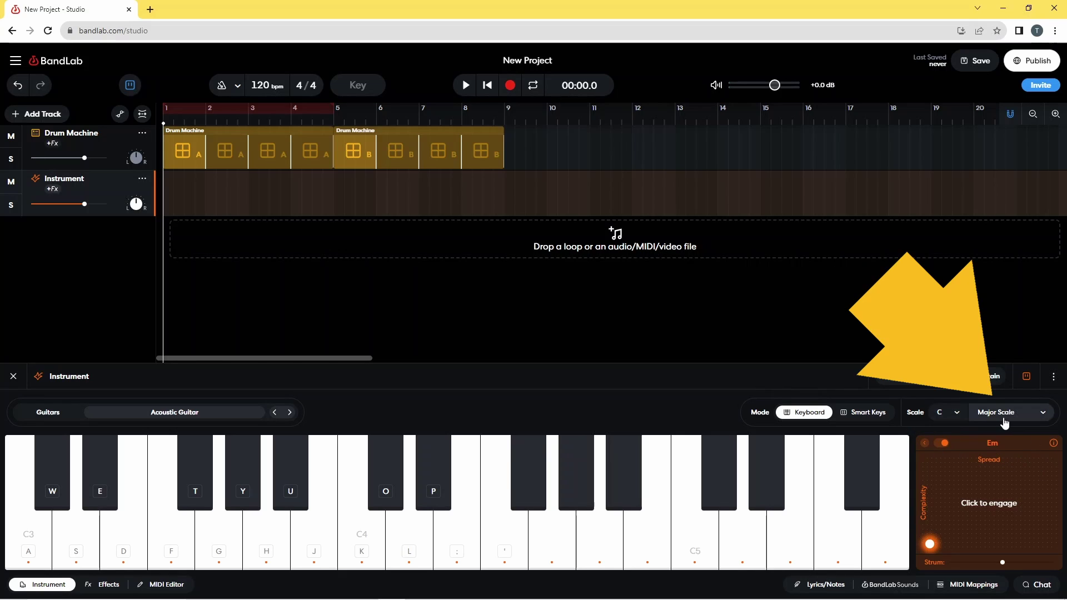
# Set the Smart Chords scale to F Minor and play an Edim7 chord on D
pyautogui.click(957, 418)
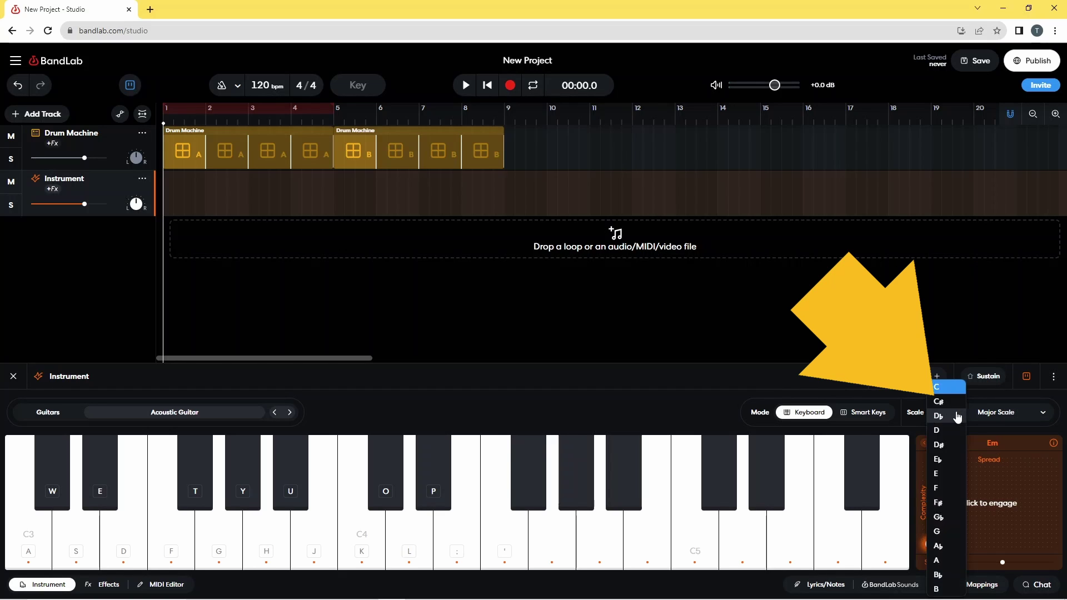
pyautogui.click(951, 490)
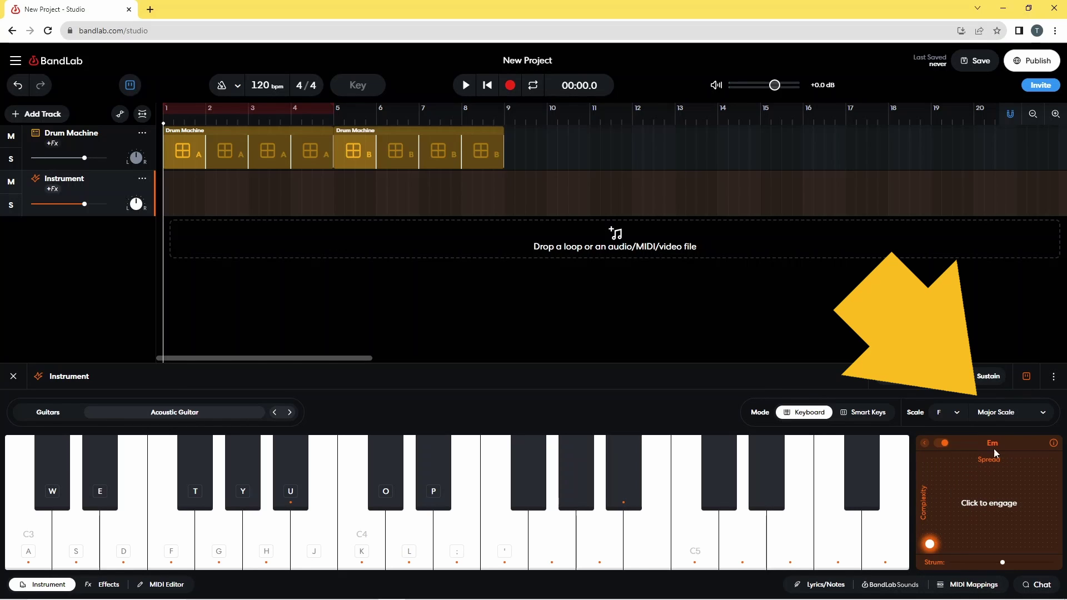
pyautogui.click(1000, 413)
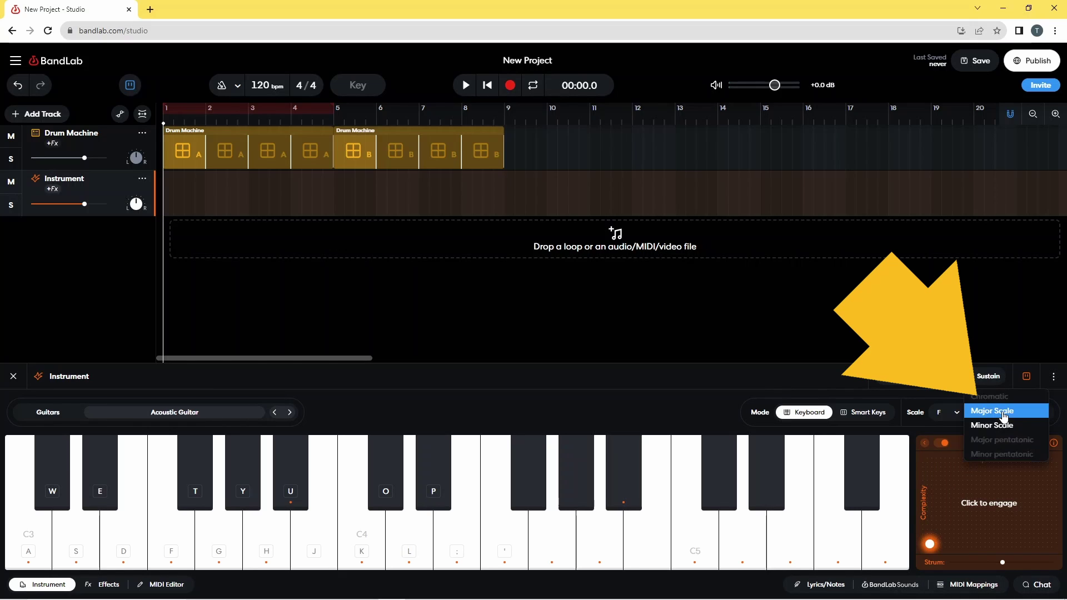
pyautogui.click(1004, 425)
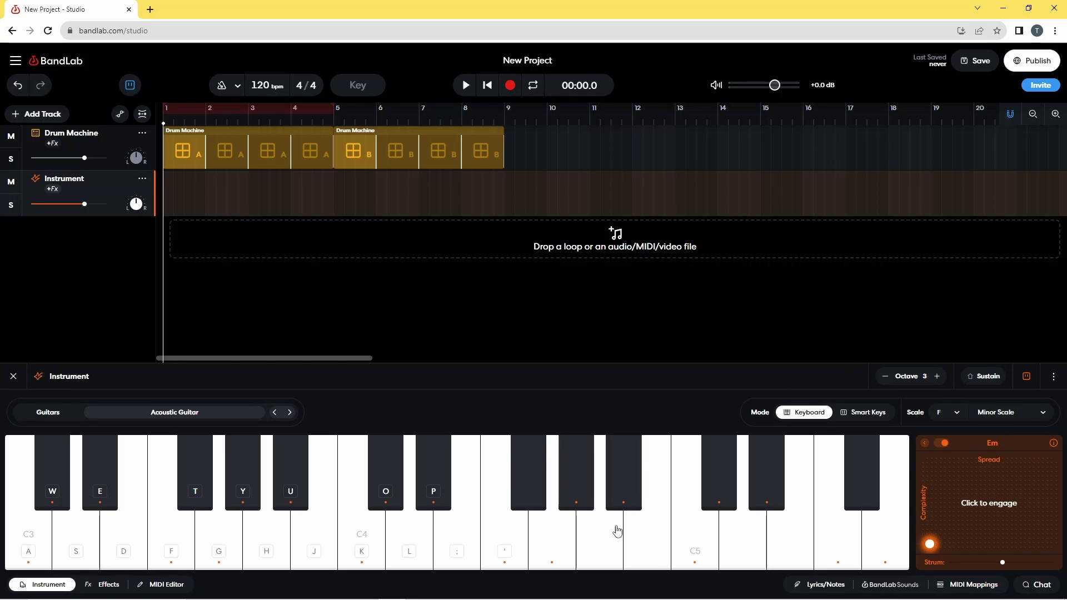
pyautogui.click(124, 533)
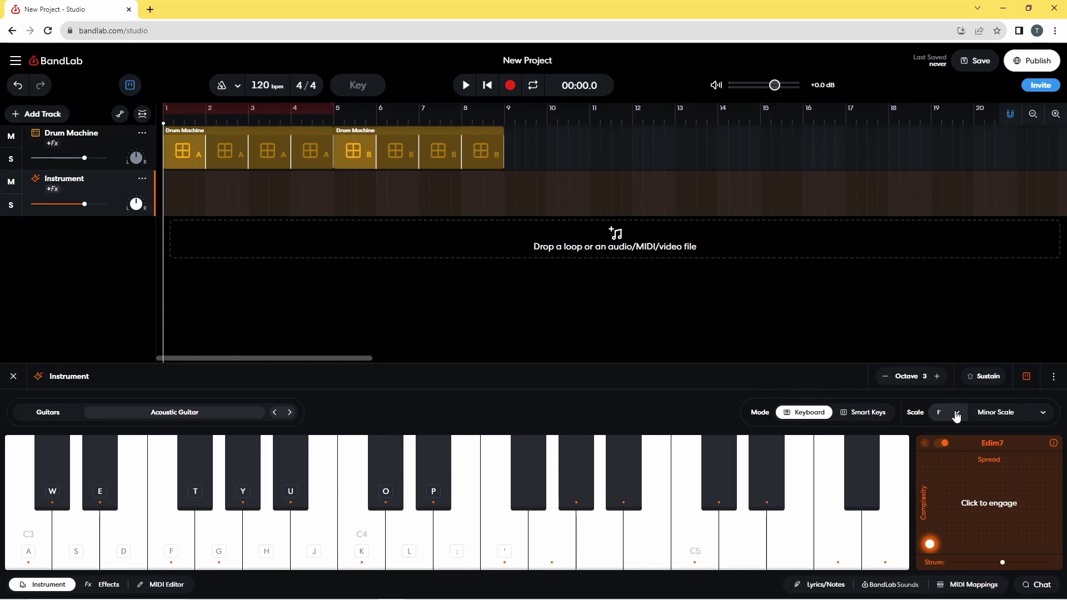
# Change the Smart Chords scale from F Minor back to C Major Scale
pyautogui.click(955, 417)
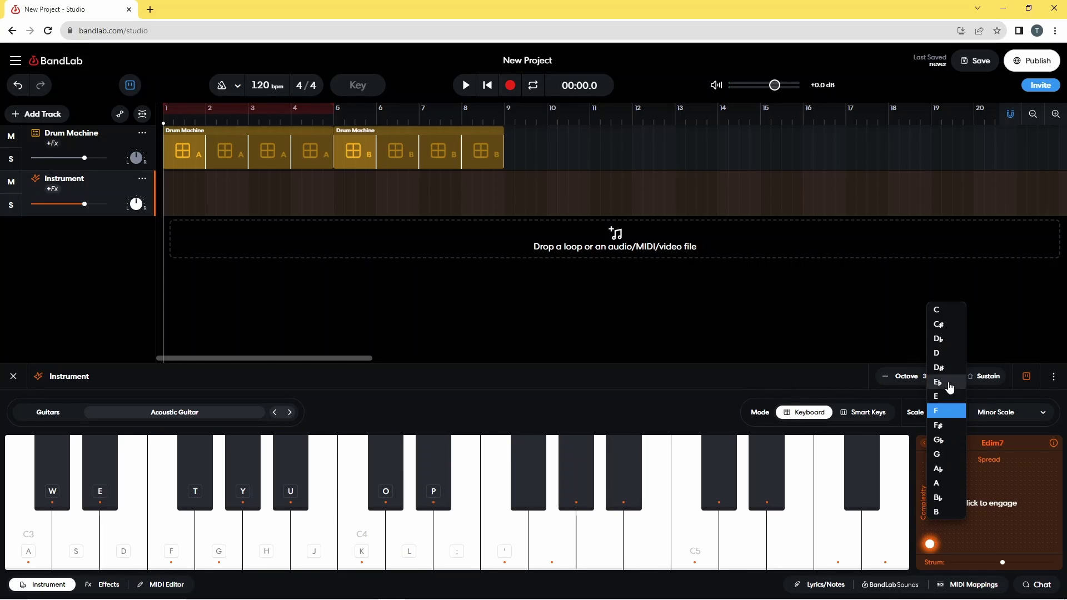
pyautogui.click(939, 310)
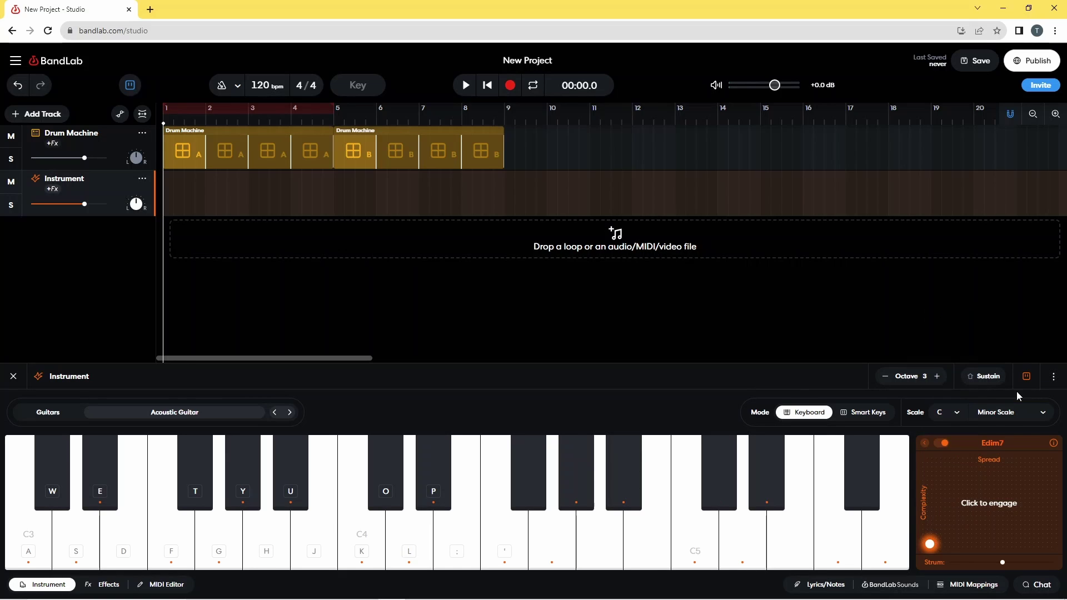
pyautogui.click(1007, 414)
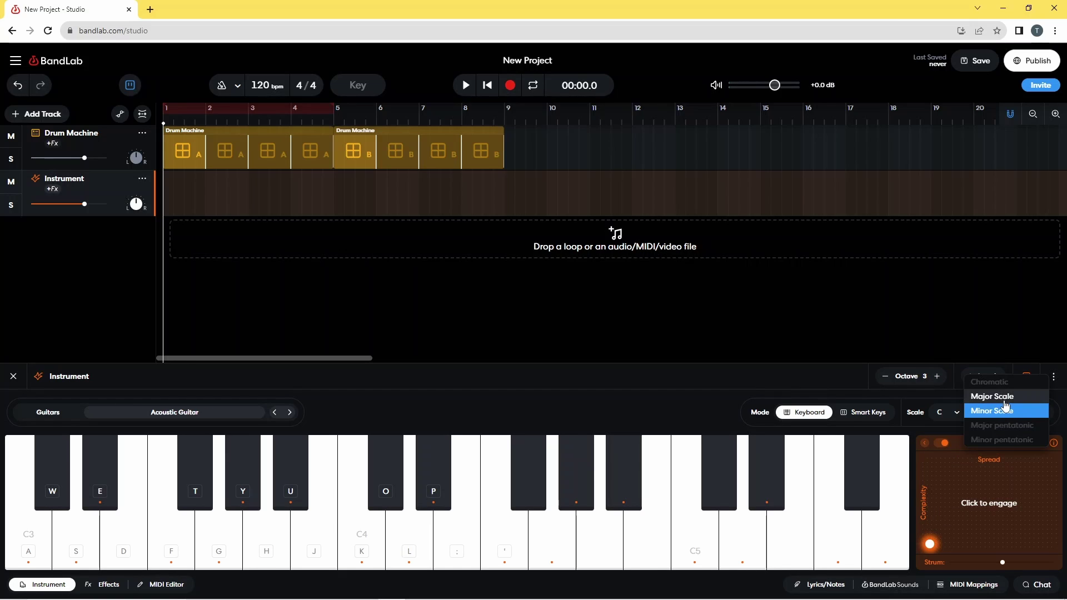
pyautogui.click(1005, 397)
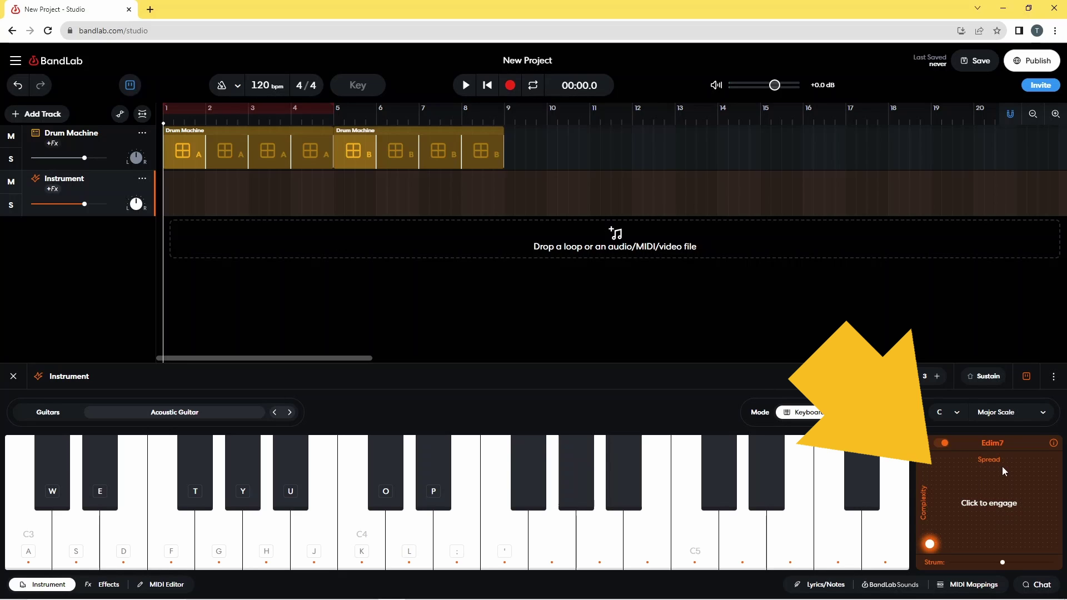
# Toggle Smart Chords off and on, nudge the chord pad, and audition Cmaj on C3
pyautogui.click(942, 445)
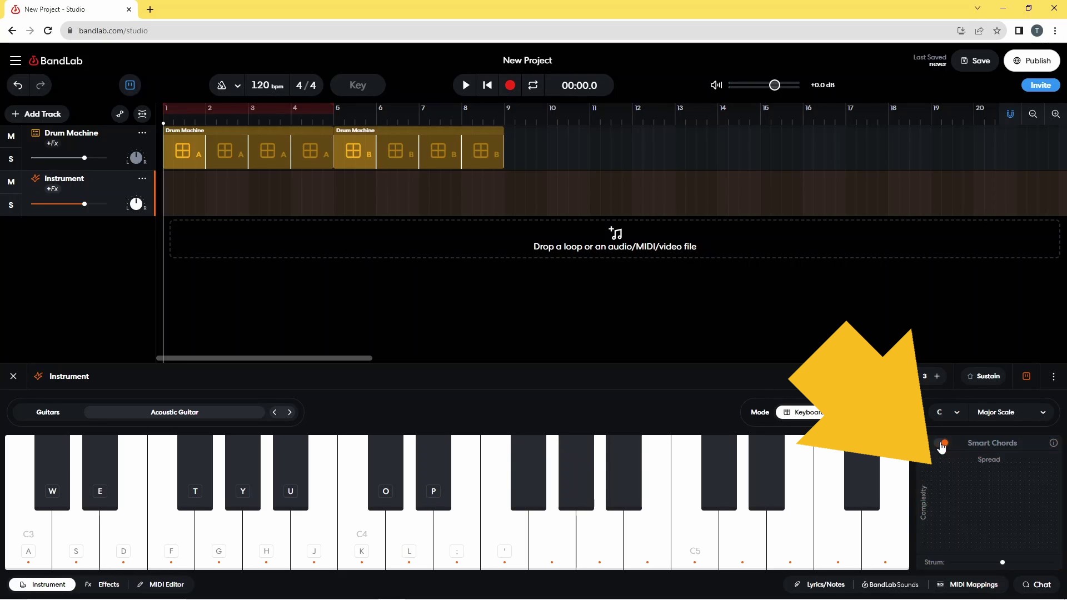
pyautogui.click(941, 445)
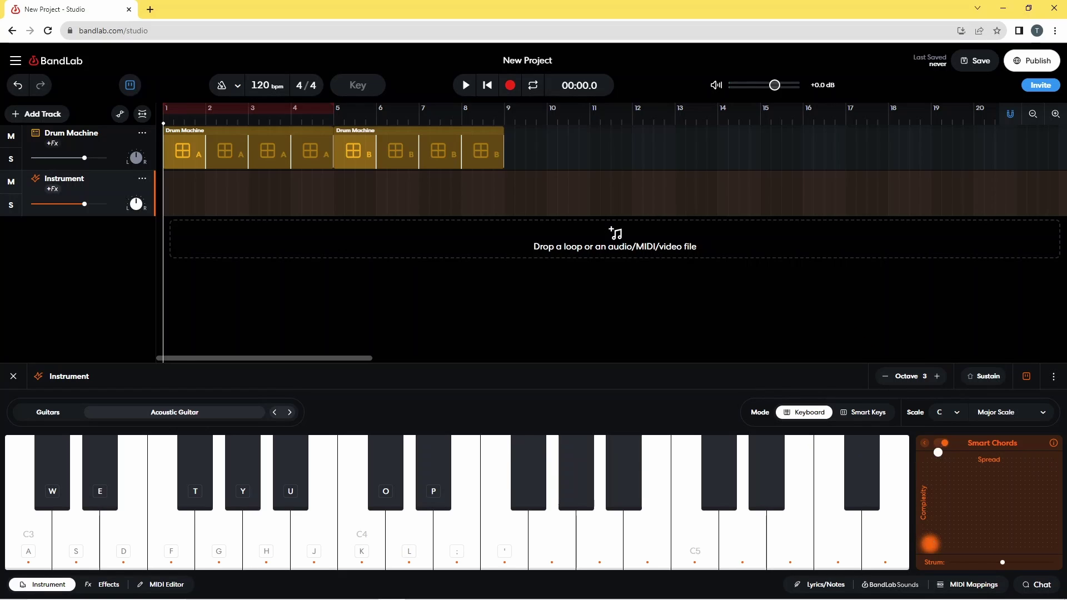
pyautogui.click(935, 547)
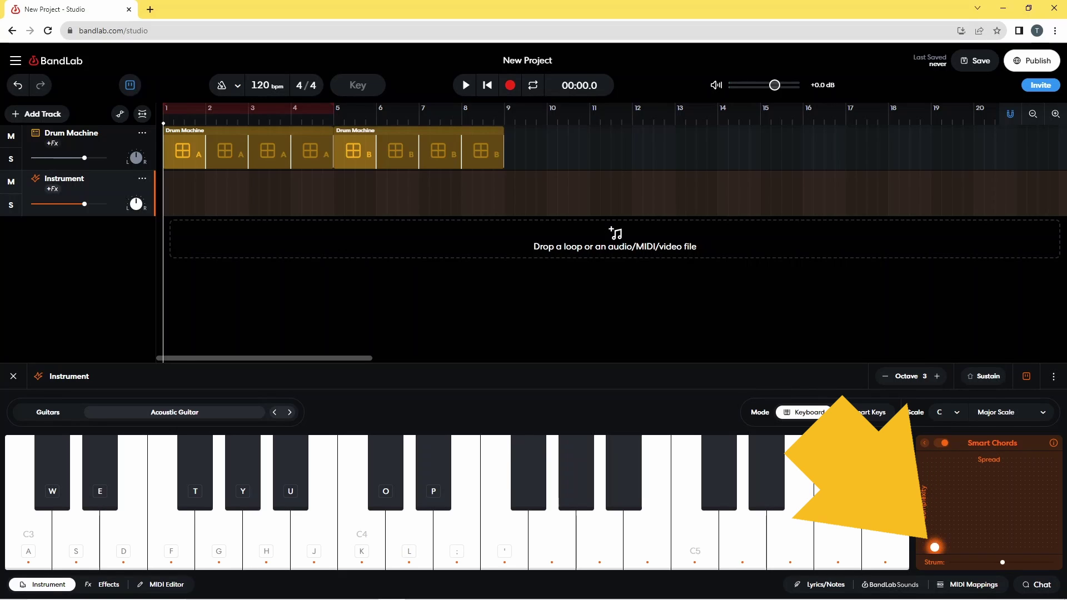
pyautogui.moveTo(935, 548); pyautogui.dragTo(932, 542)
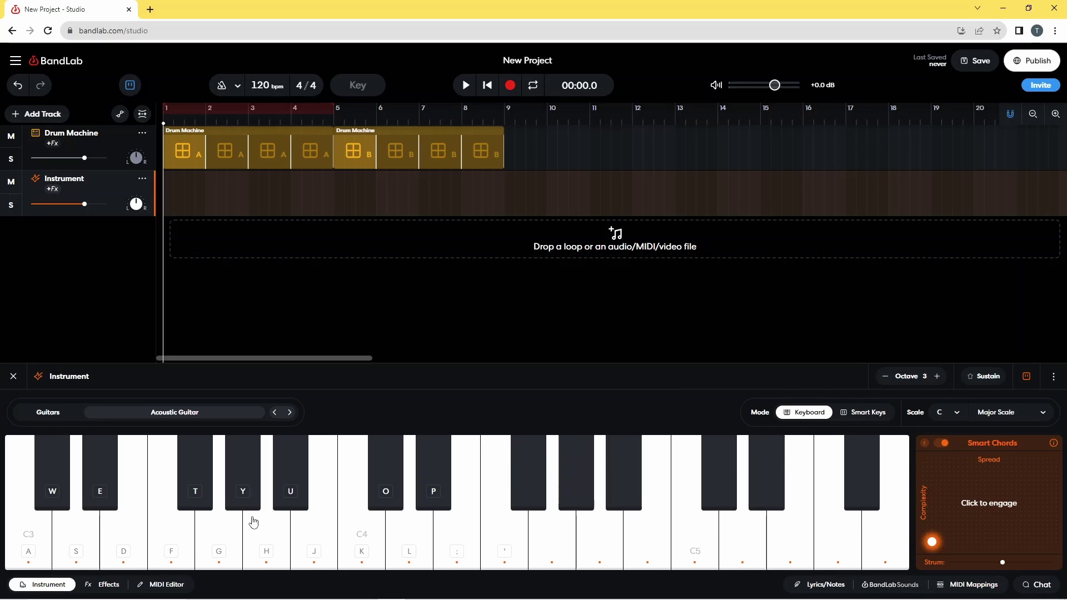
pyautogui.click(39, 539)
# Raise chord complexity through Cmaj7 and Cmaj9 to Cmaj11, auditioning each on C3
pyautogui.moveTo(933, 538); pyautogui.dragTo(932, 525)
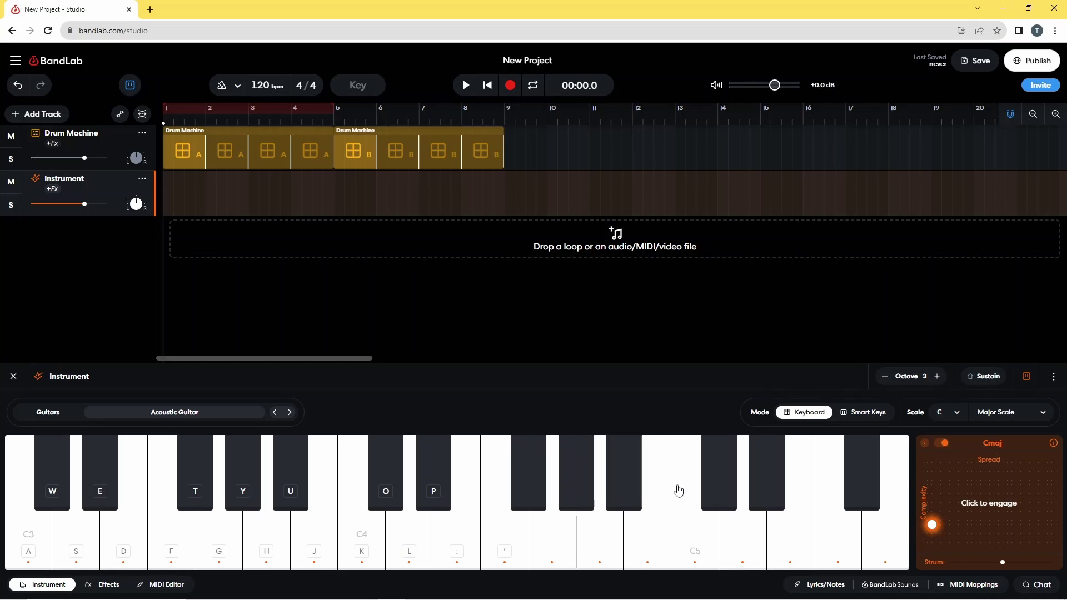
pyautogui.click(33, 538)
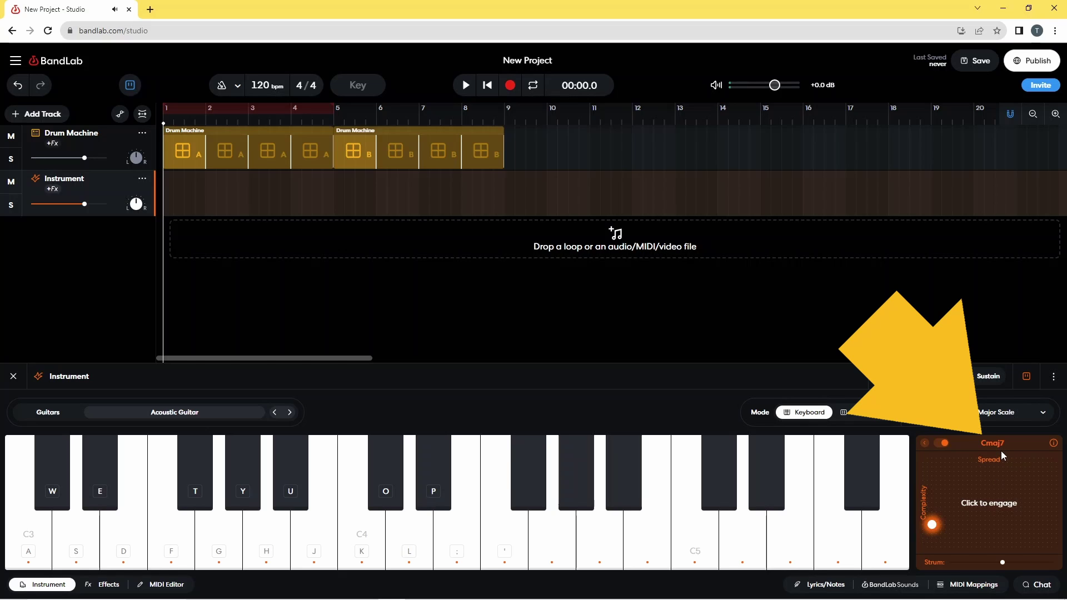
pyautogui.click(929, 491)
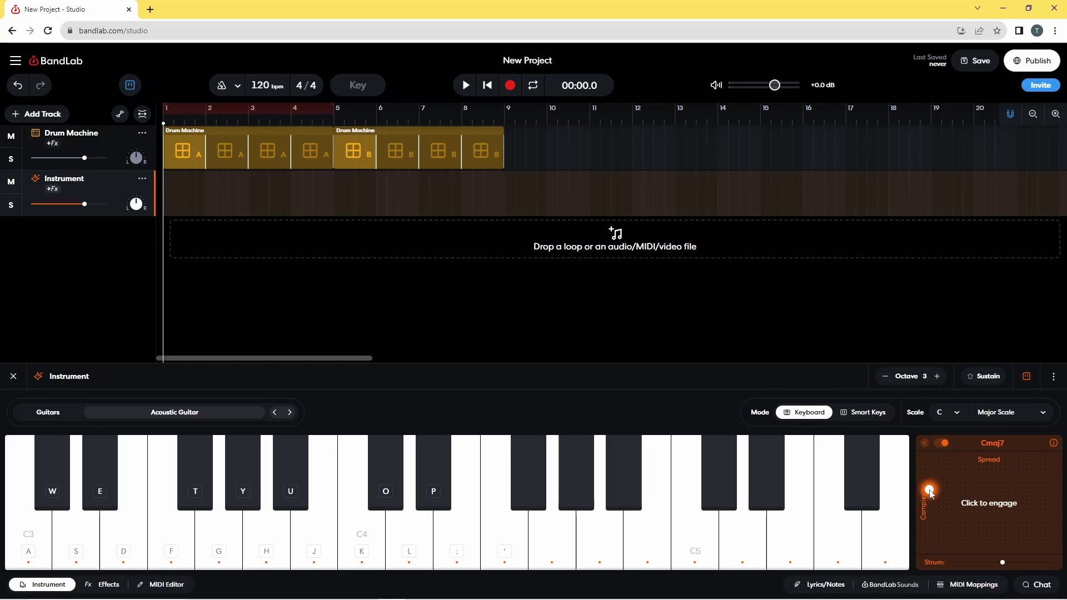
pyautogui.click(38, 527)
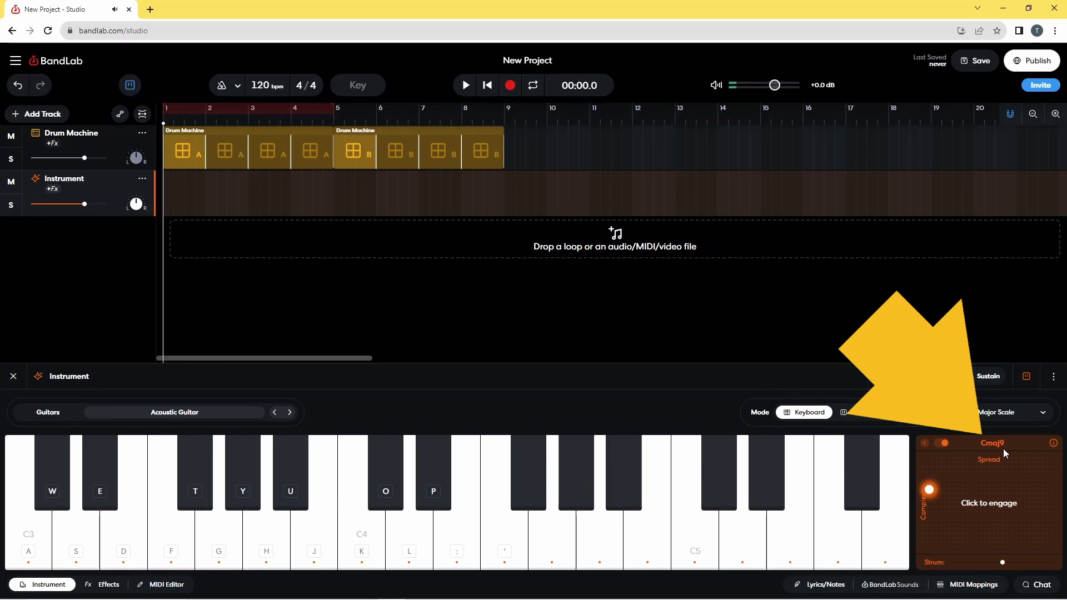
pyautogui.click(925, 457)
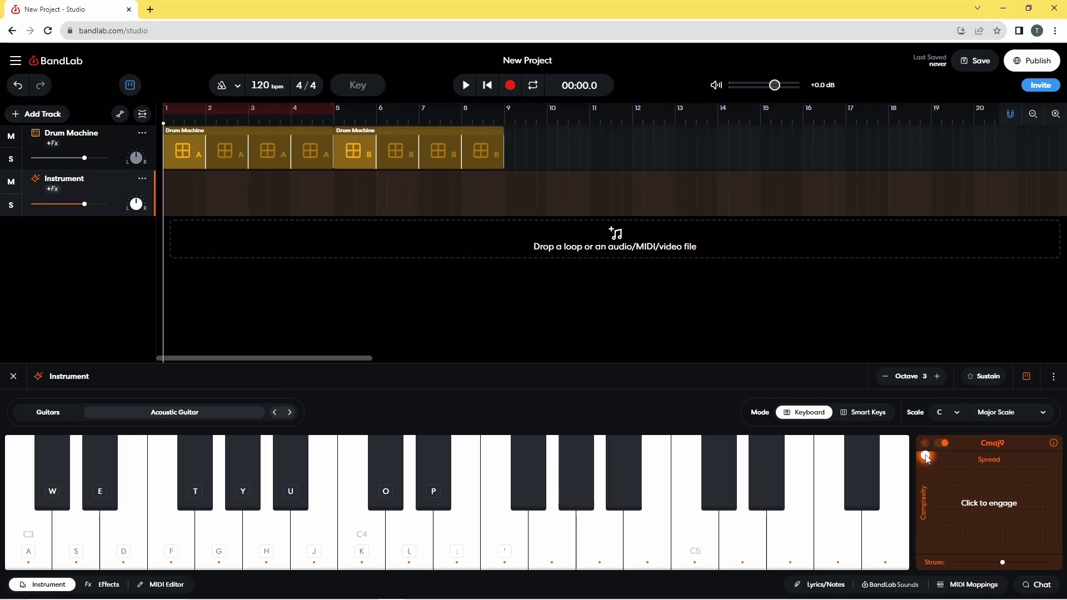
pyautogui.click(35, 536)
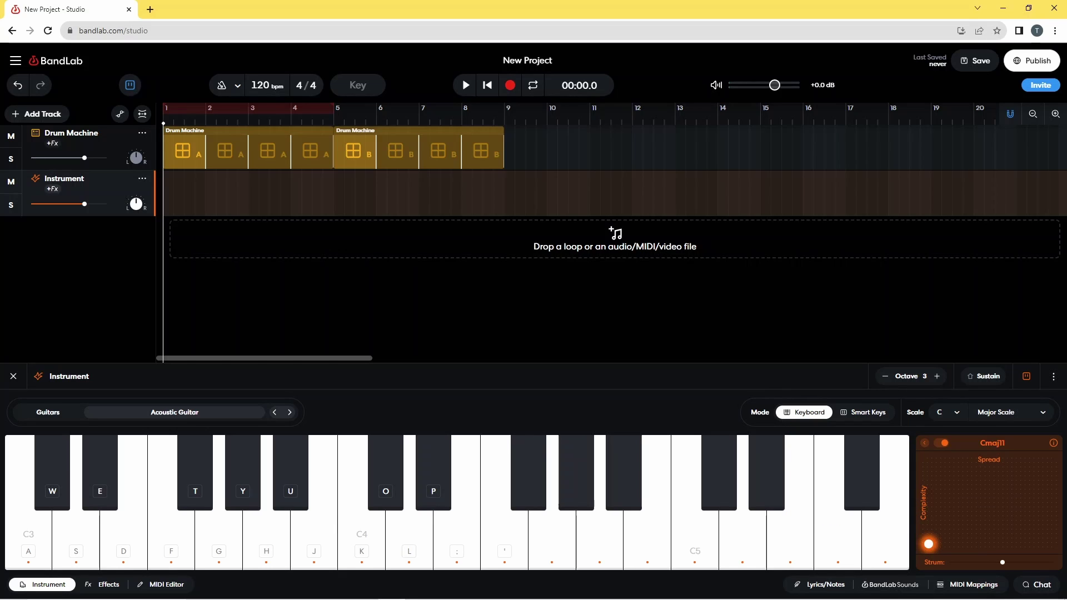
# Reset the chord pad to a plain Cmaj triad and audition it on C3
pyautogui.moveTo(928, 543); pyautogui.dragTo(970, 543)
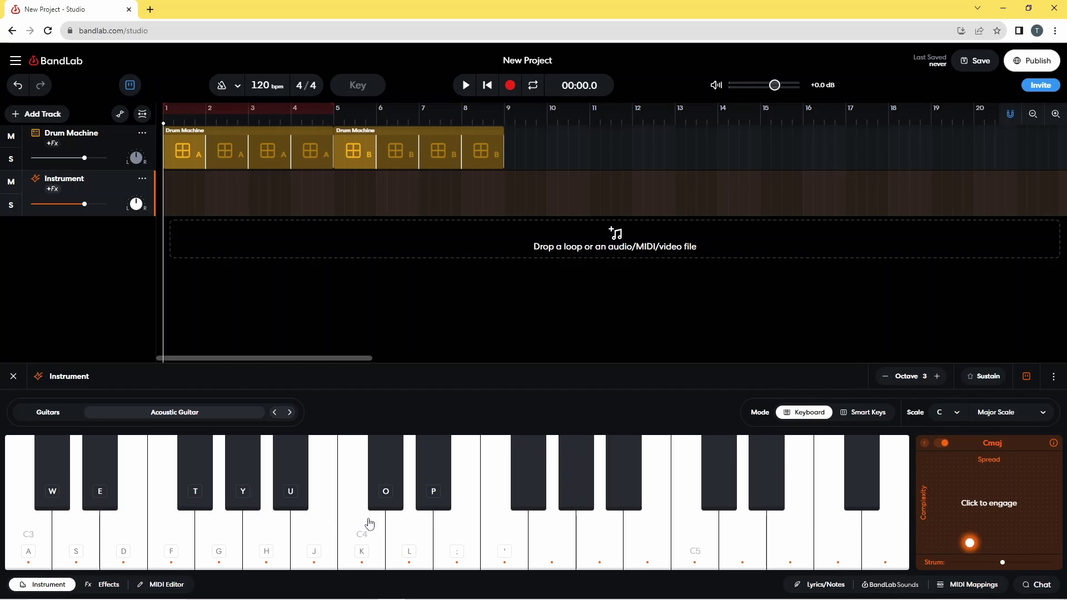
pyautogui.click(31, 540)
pyautogui.click(922, 543)
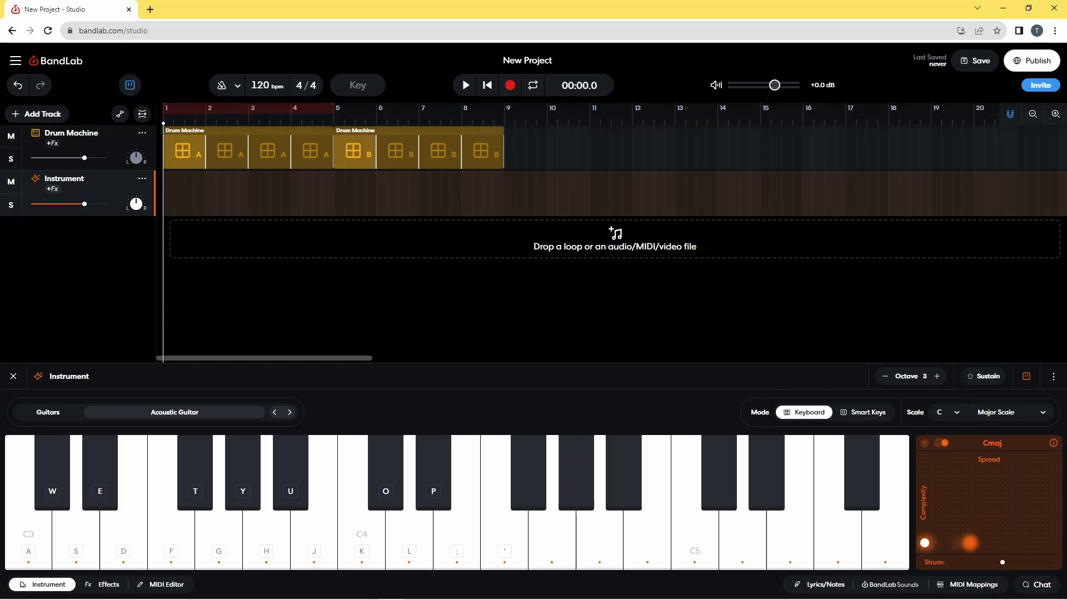
pyautogui.click(25, 547)
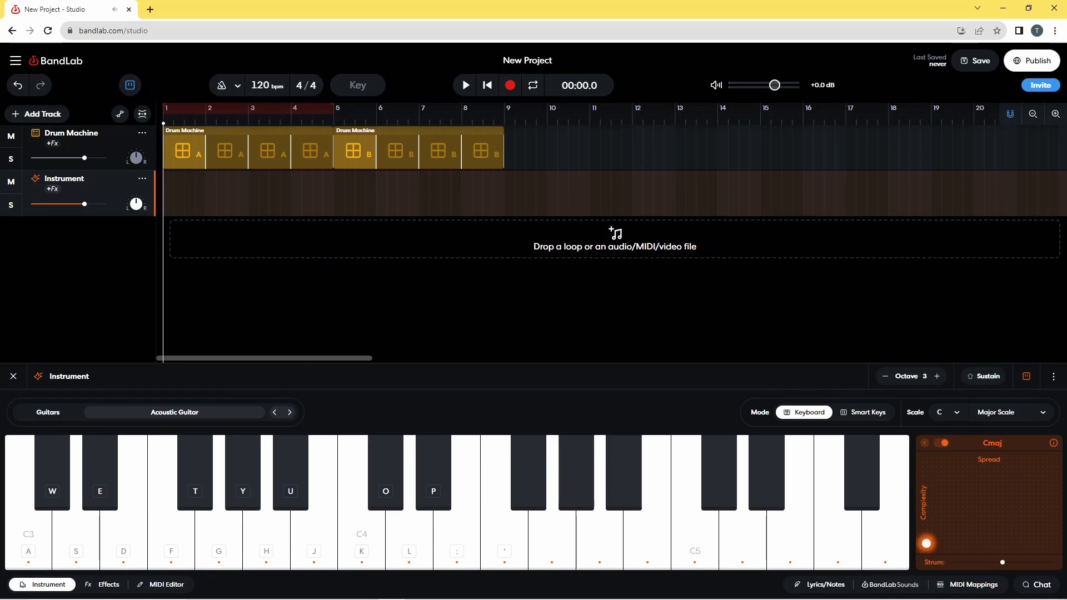
# Try light and full strum amounts on C3, then set the strum back low
pyautogui.click(971, 548)
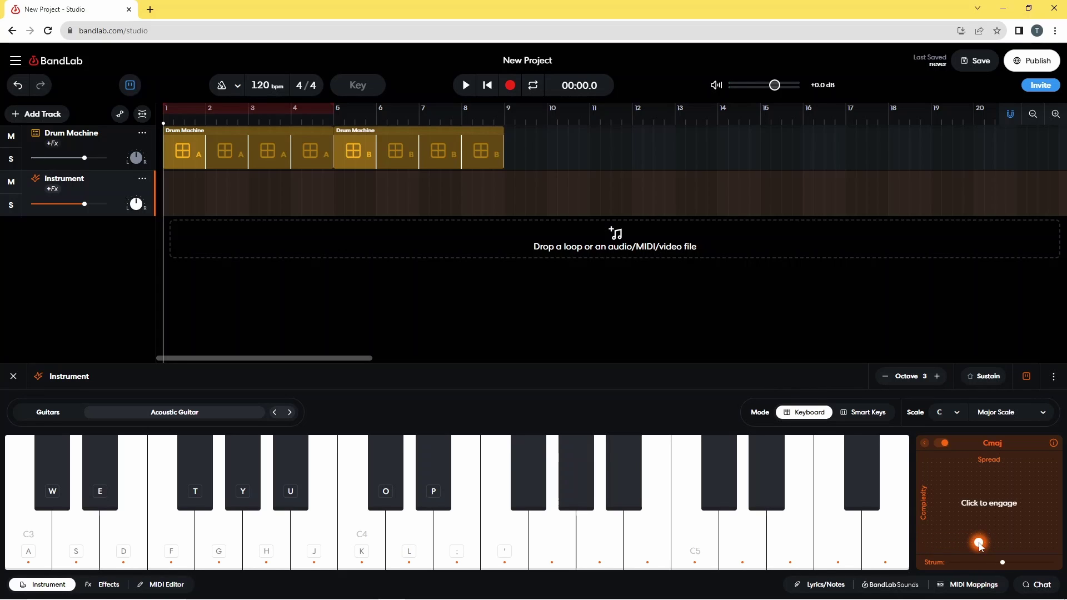
pyautogui.click(29, 549)
pyautogui.click(1044, 545)
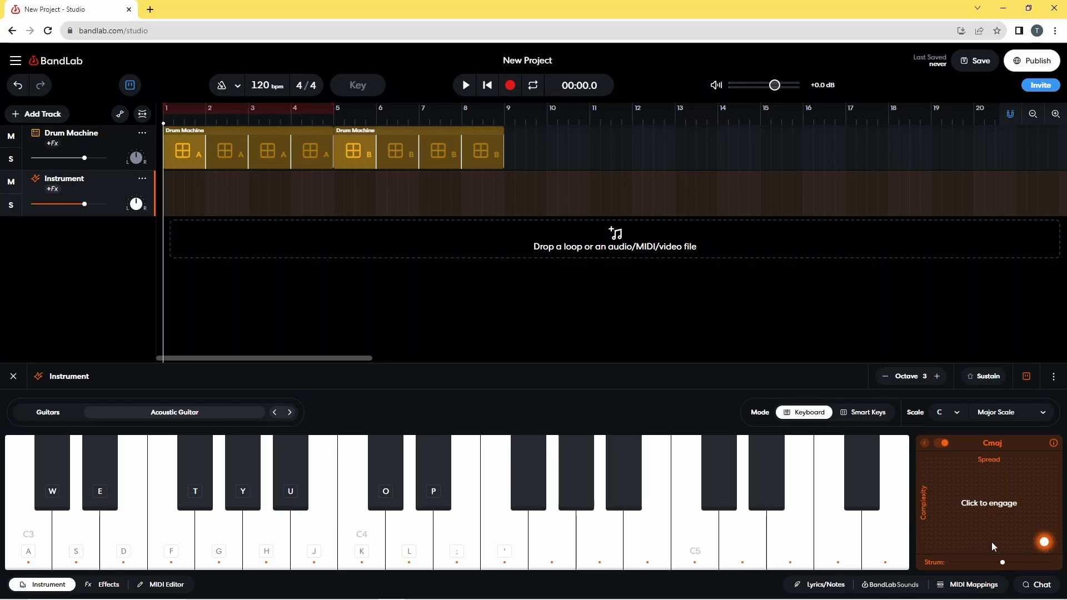
pyautogui.click(36, 538)
pyautogui.click(30, 543)
pyautogui.click(933, 541)
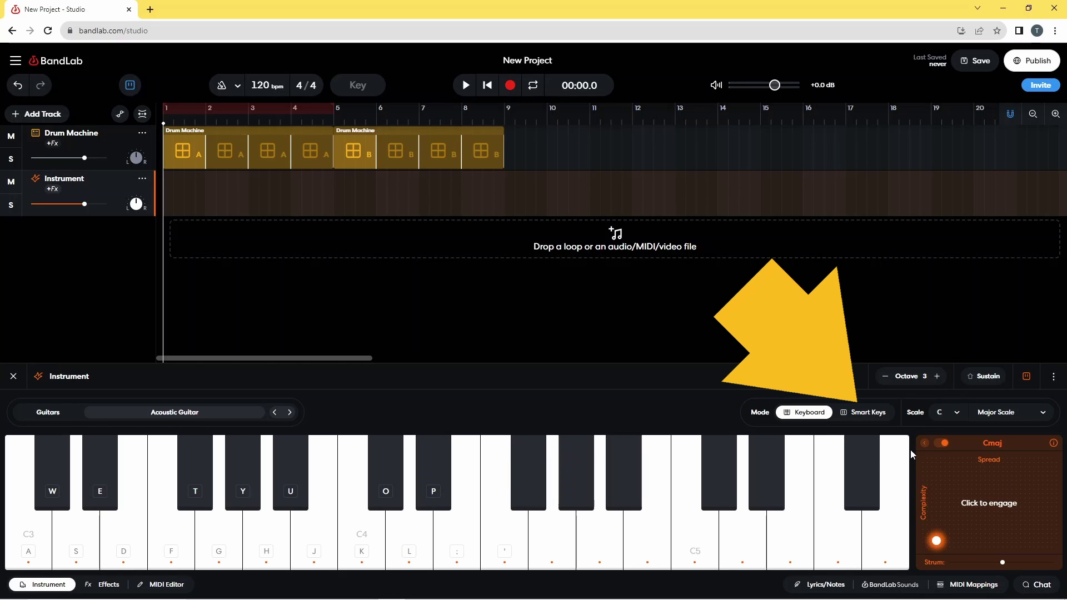
# Switch the keyboard to Smart Keys mode and audition the Cmaj, Dm and Em chords
pyautogui.click(862, 413)
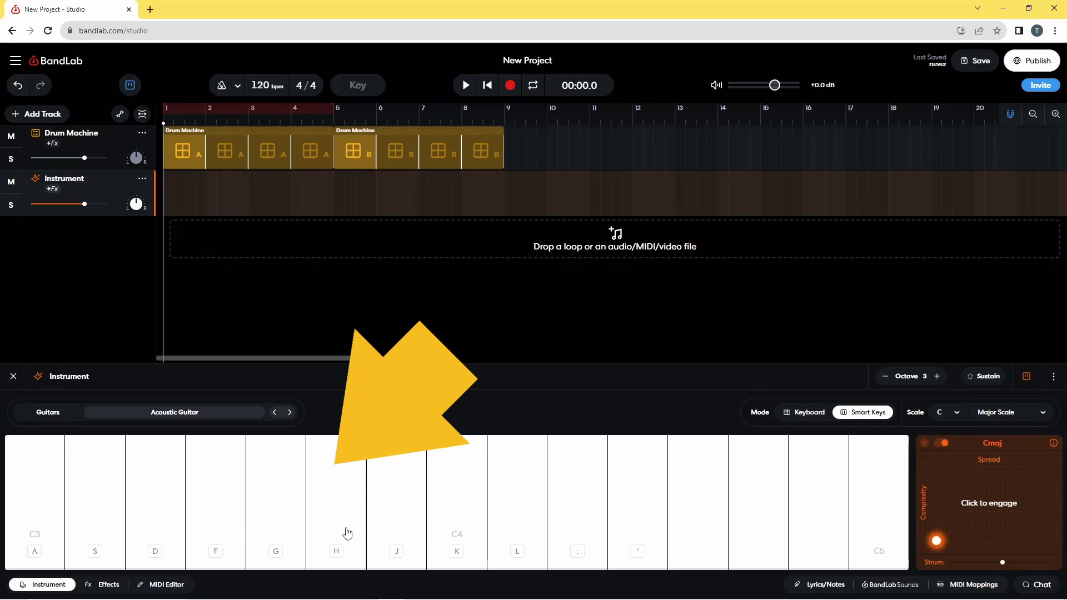
pyautogui.click(39, 495)
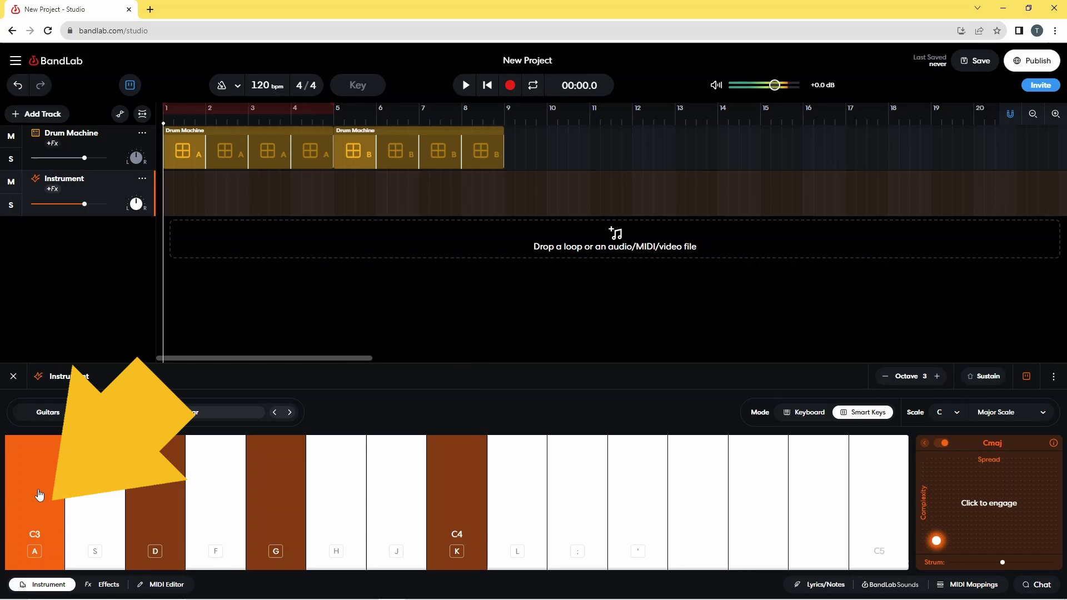
pyautogui.click(96, 509)
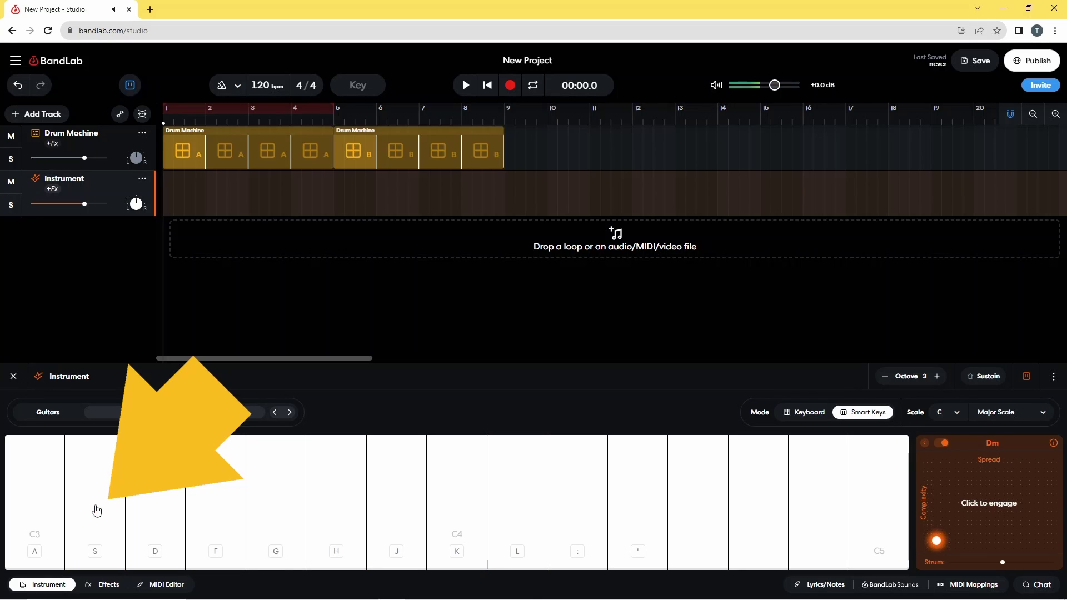
pyautogui.click(156, 517)
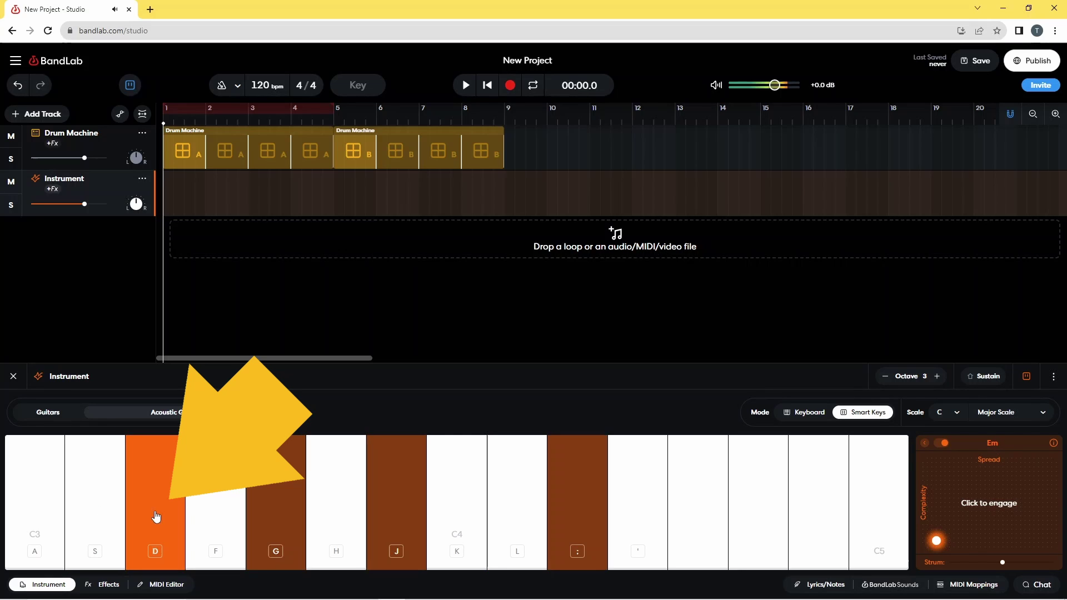
pyautogui.click(48, 512)
pyautogui.click(141, 528)
pyautogui.click(102, 525)
pyautogui.press('a')
# Record C, Dm, F and C chords, one per bar, on the Instrument track
pyautogui.click(510, 85)
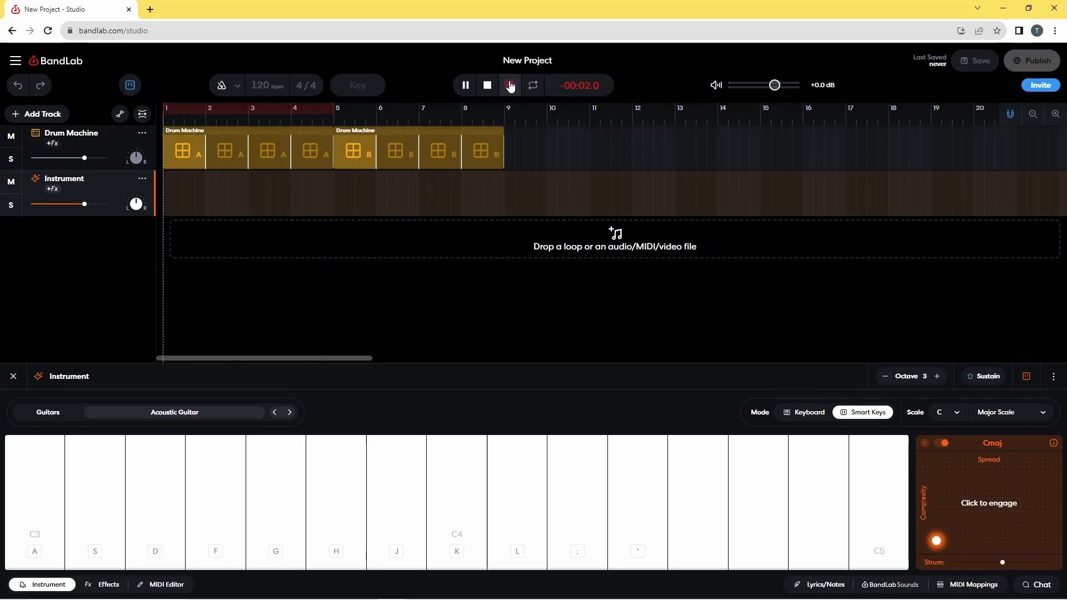
pyautogui.click(44, 508)
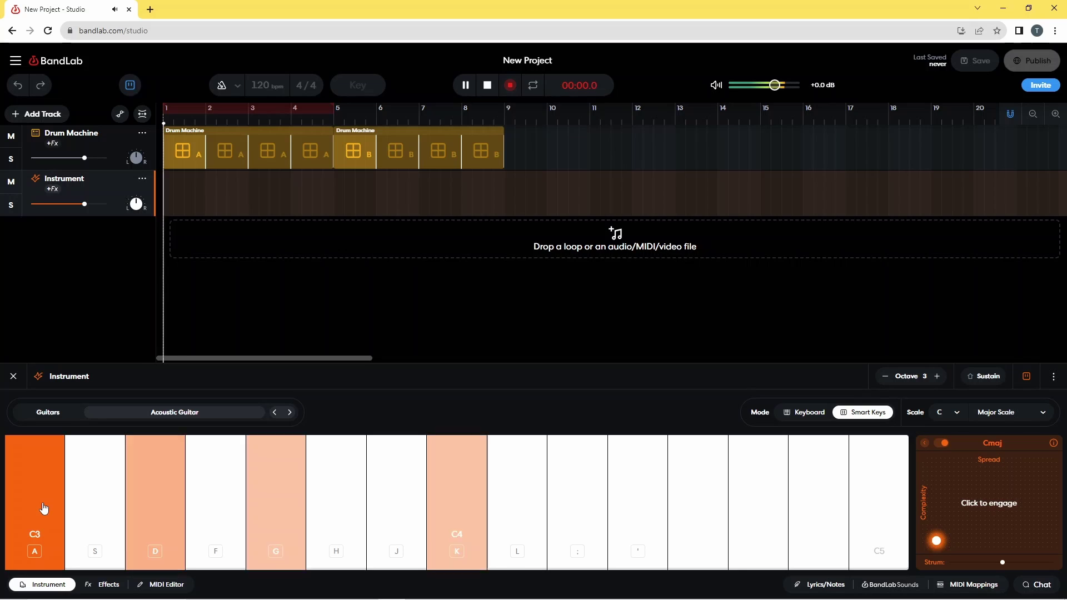
pyautogui.click(84, 518)
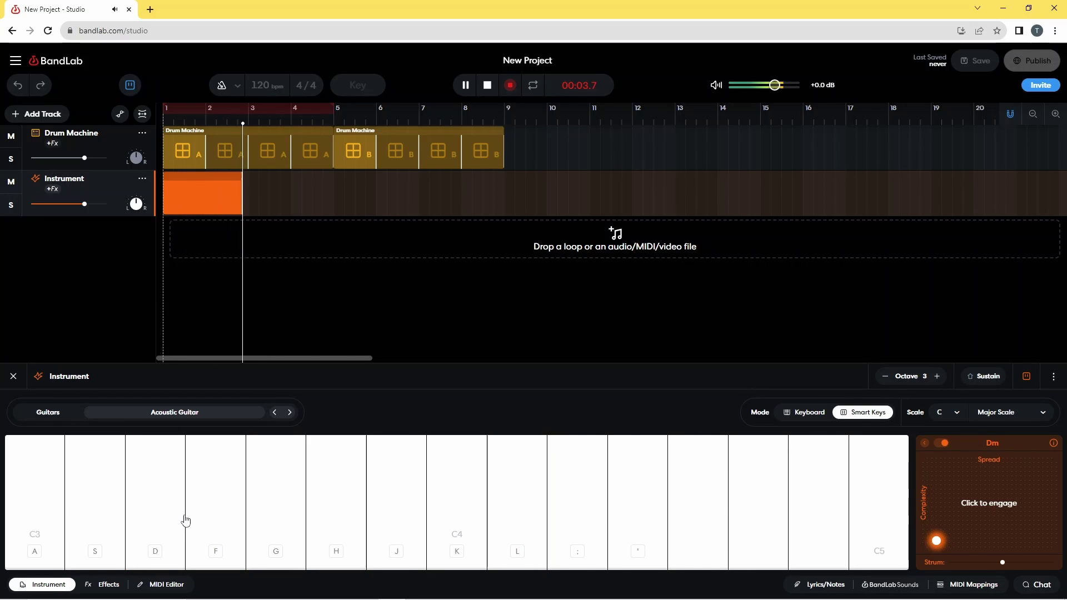
pyautogui.click(203, 520)
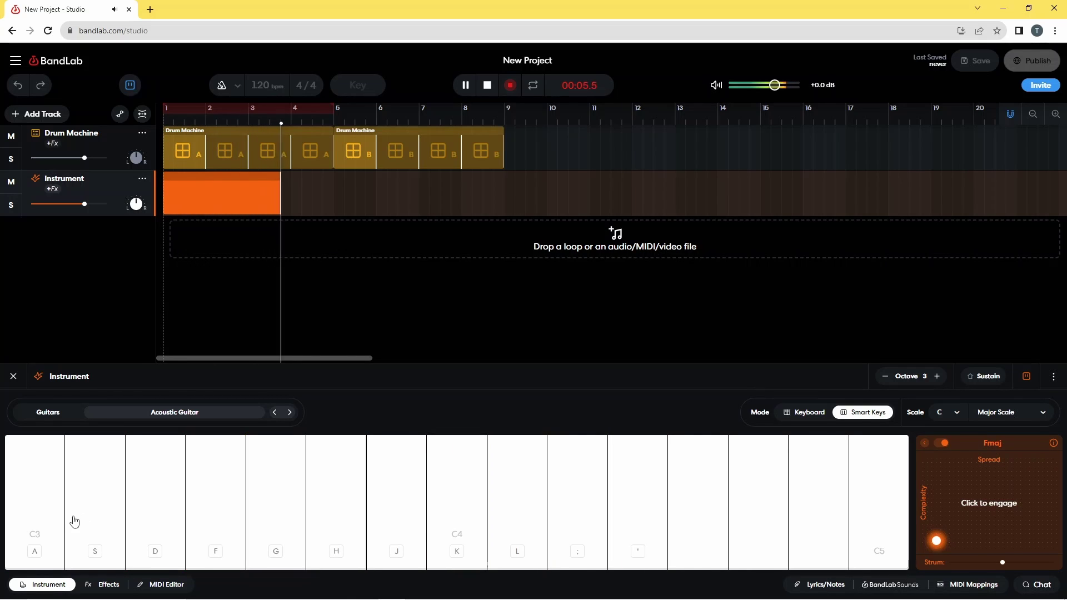
pyautogui.click(47, 518)
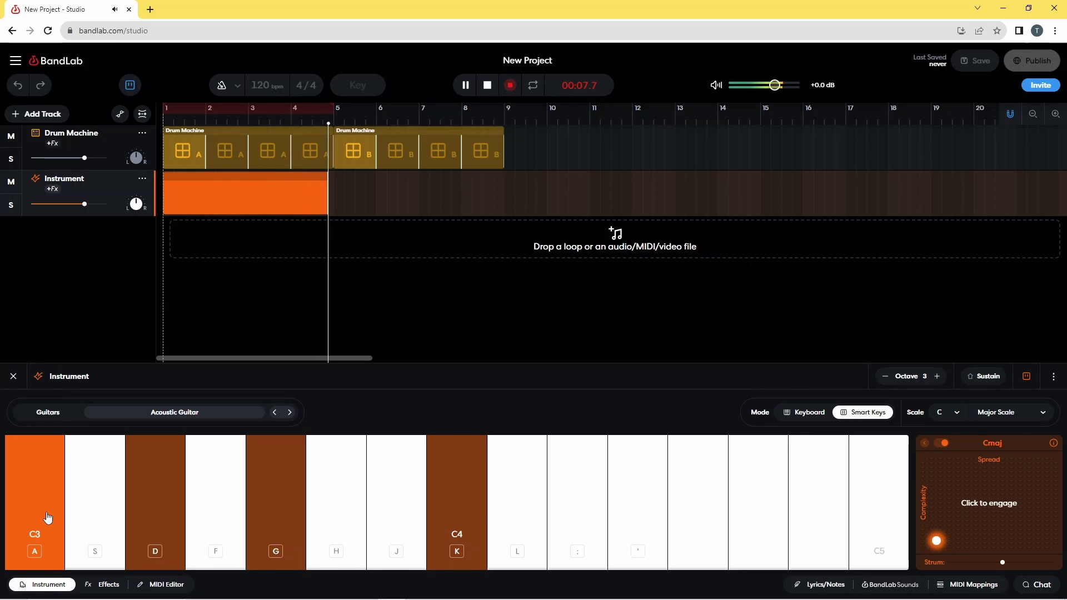
pyautogui.click(487, 85)
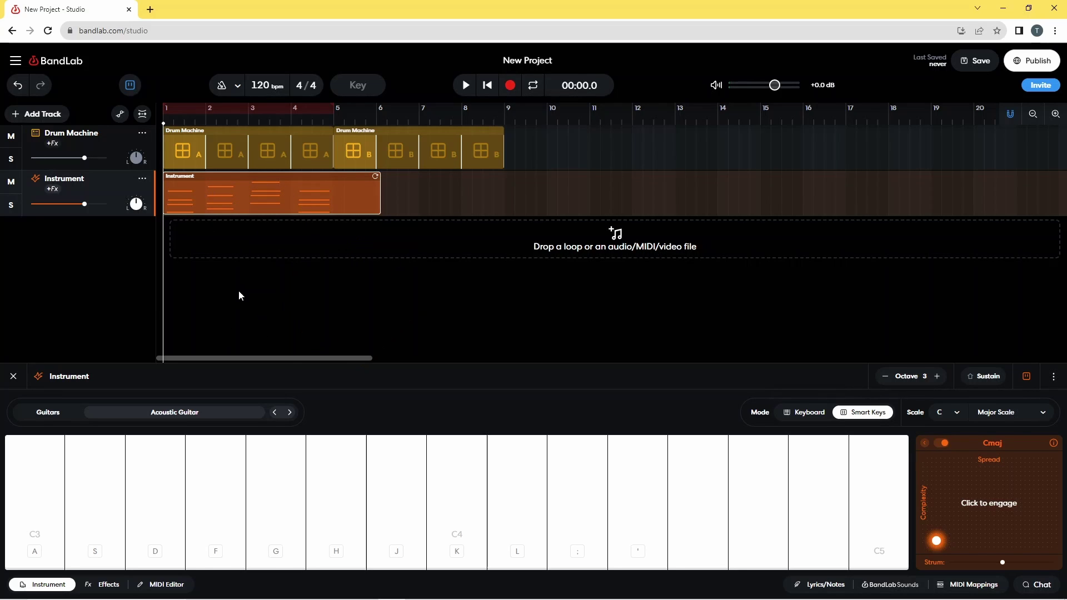
# Open the take in the MIDI Editor and align the bar 1 and 2 chords to their downbeats
pyautogui.click(177, 589)
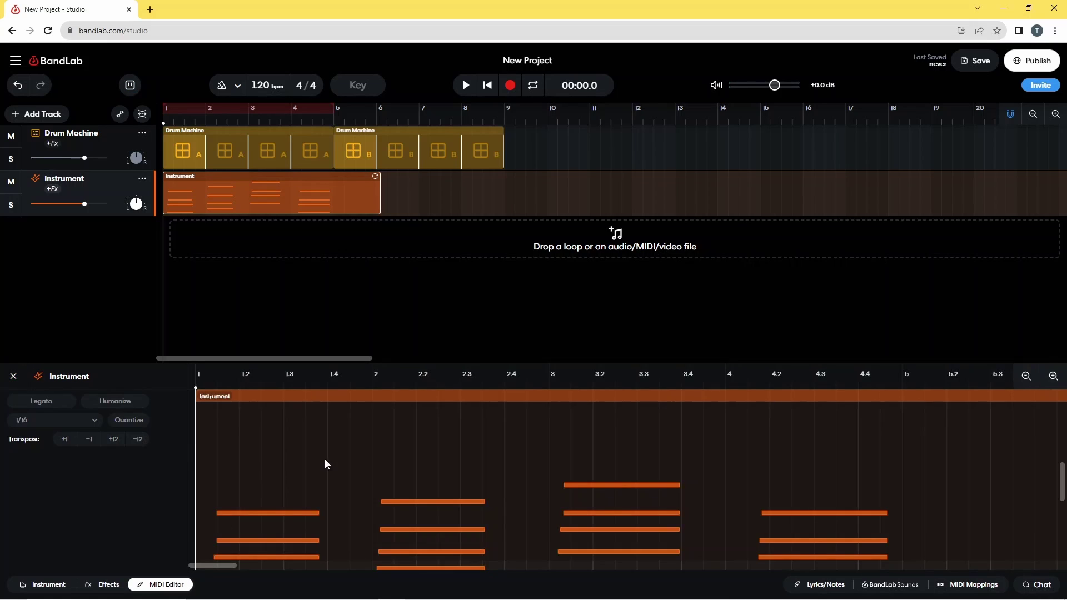
pyautogui.moveTo(1062, 476); pyautogui.dragTo(1062, 492)
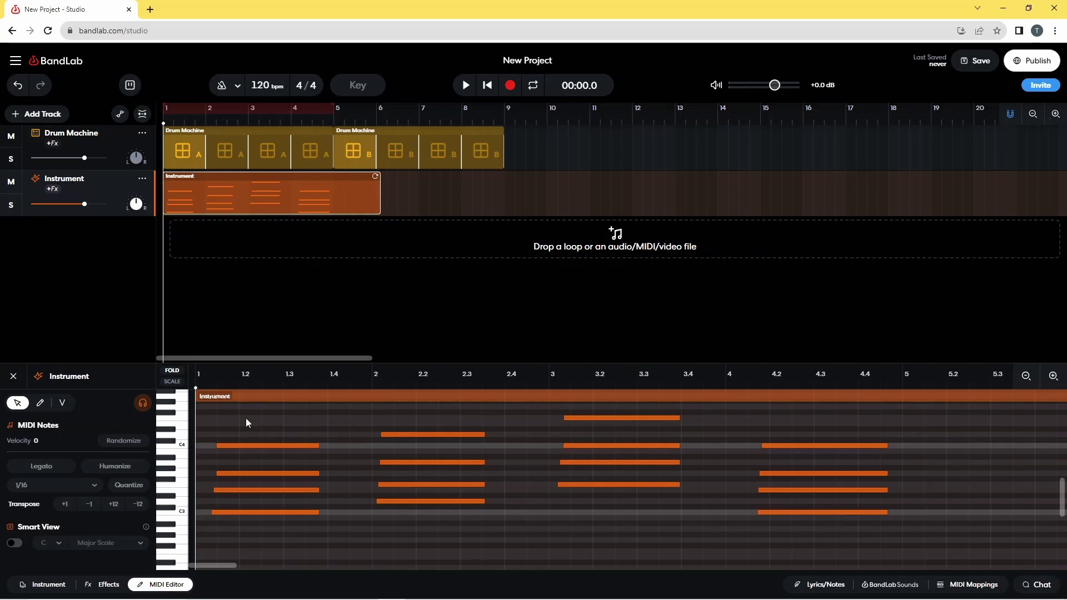
pyautogui.moveTo(245, 418); pyautogui.dragTo(273, 511)
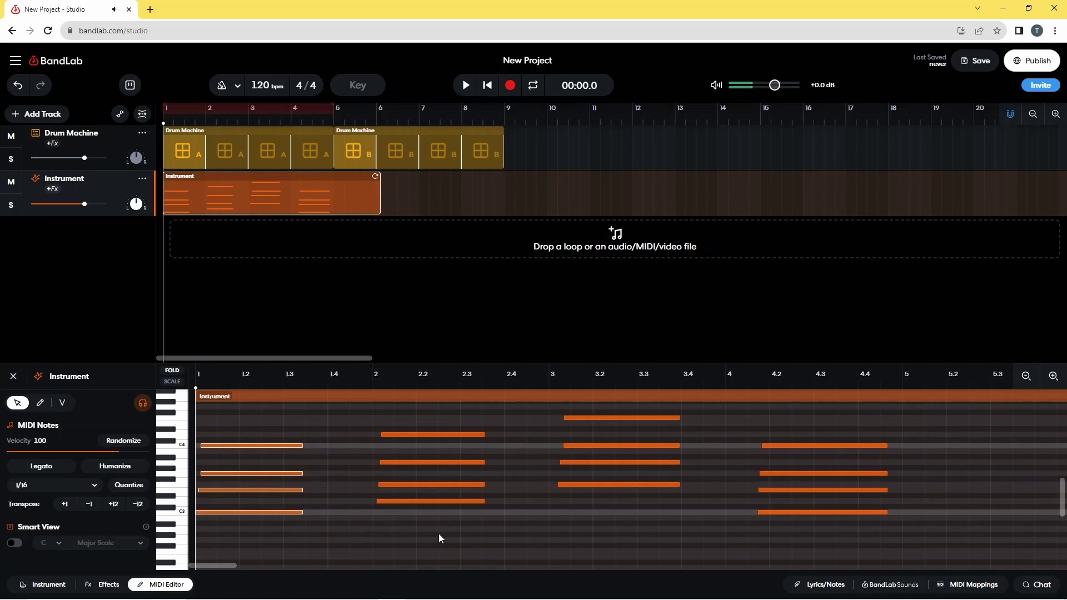
pyautogui.moveTo(424, 416); pyautogui.dragTo(439, 503)
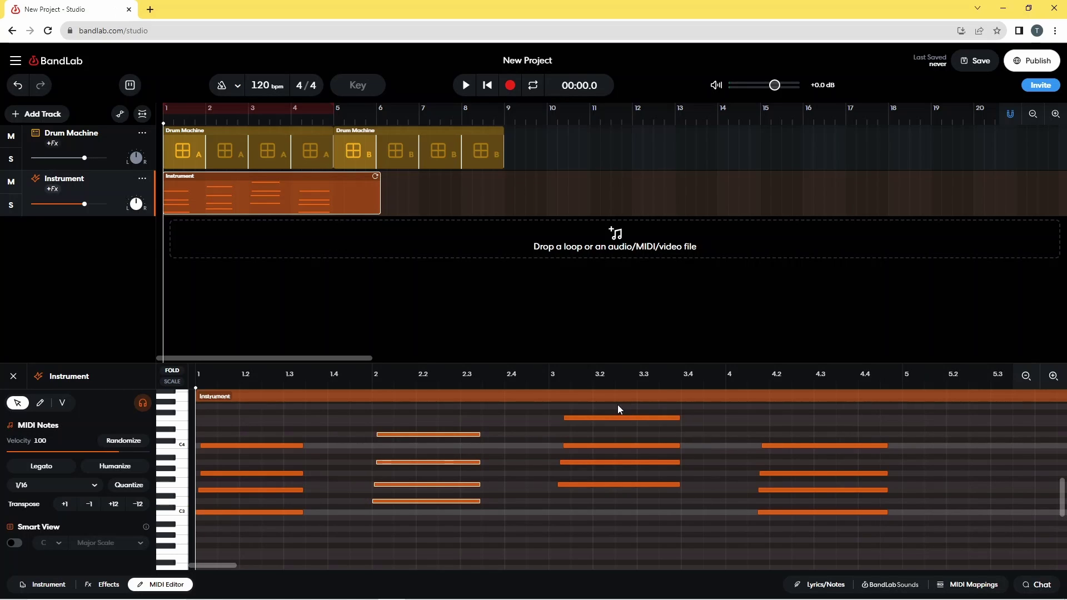
# Align the bar 3 and bar 4 chords to their downbeats
pyautogui.moveTo(618, 410); pyautogui.dragTo(624, 484)
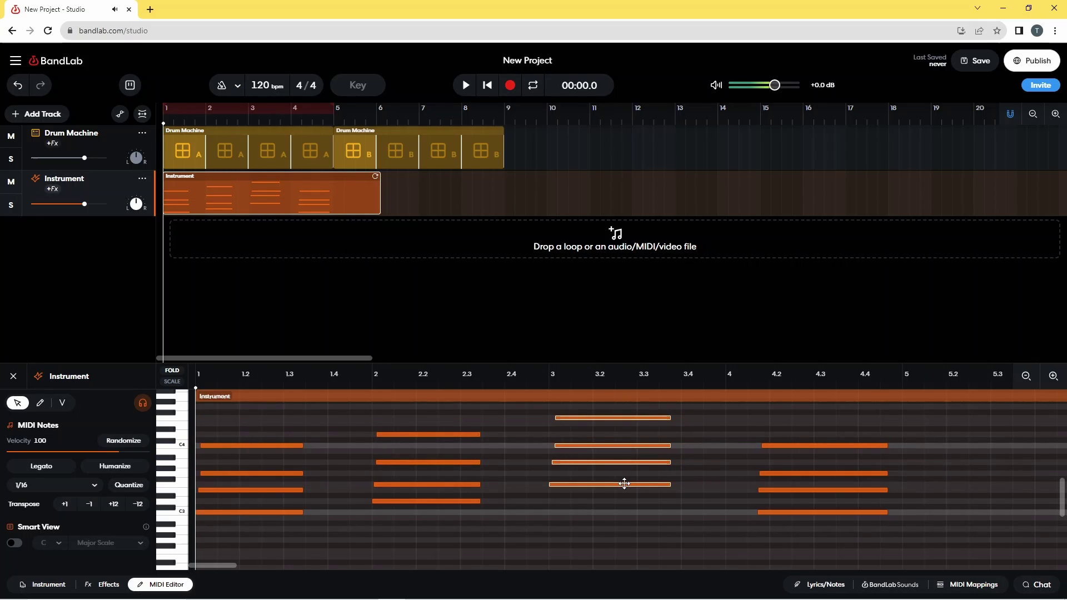
pyautogui.click(828, 425)
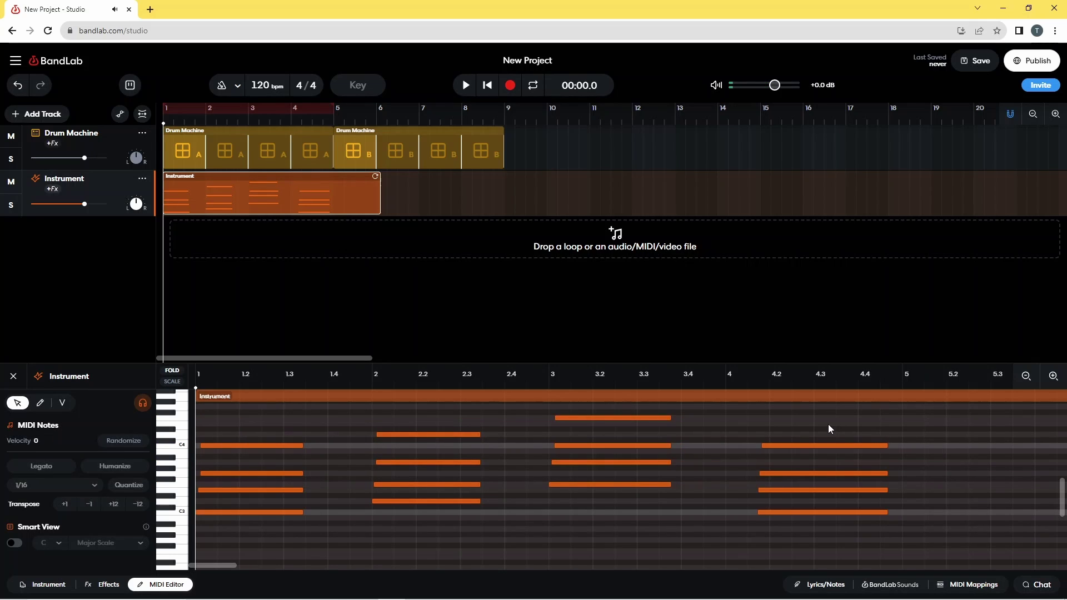
pyautogui.moveTo(828, 427); pyautogui.dragTo(840, 519)
pyautogui.click(839, 516)
pyautogui.moveTo(813, 431); pyautogui.dragTo(794, 513)
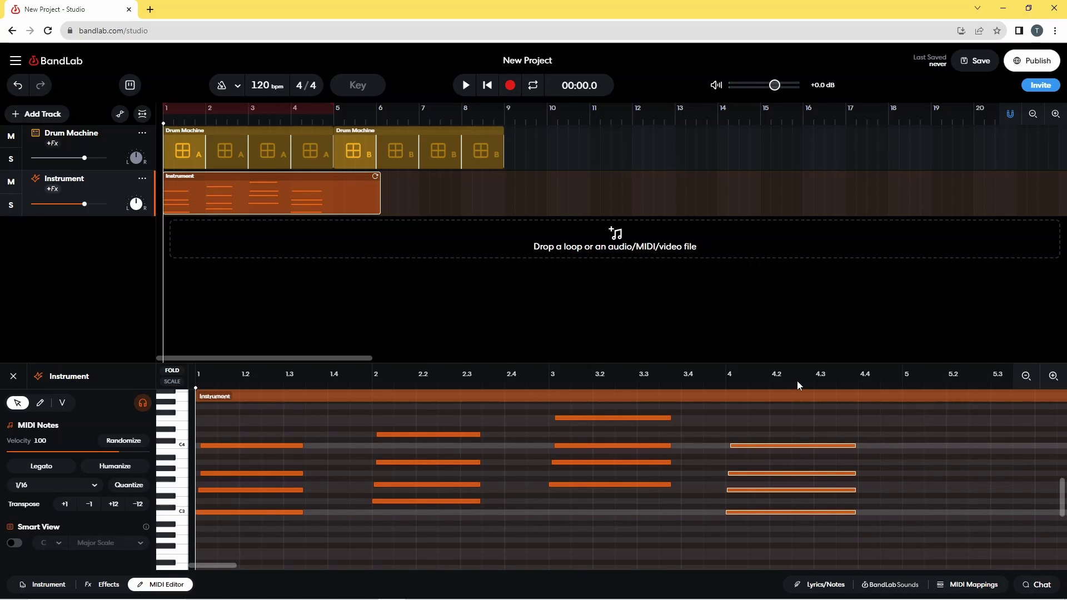
pyautogui.click(465, 86)
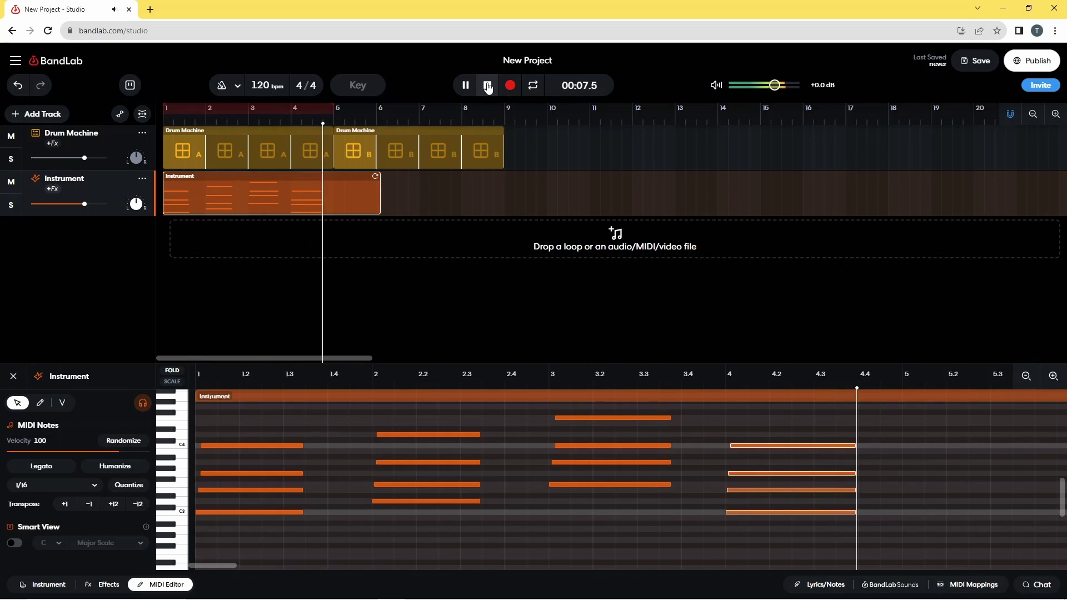
pyautogui.click(488, 86)
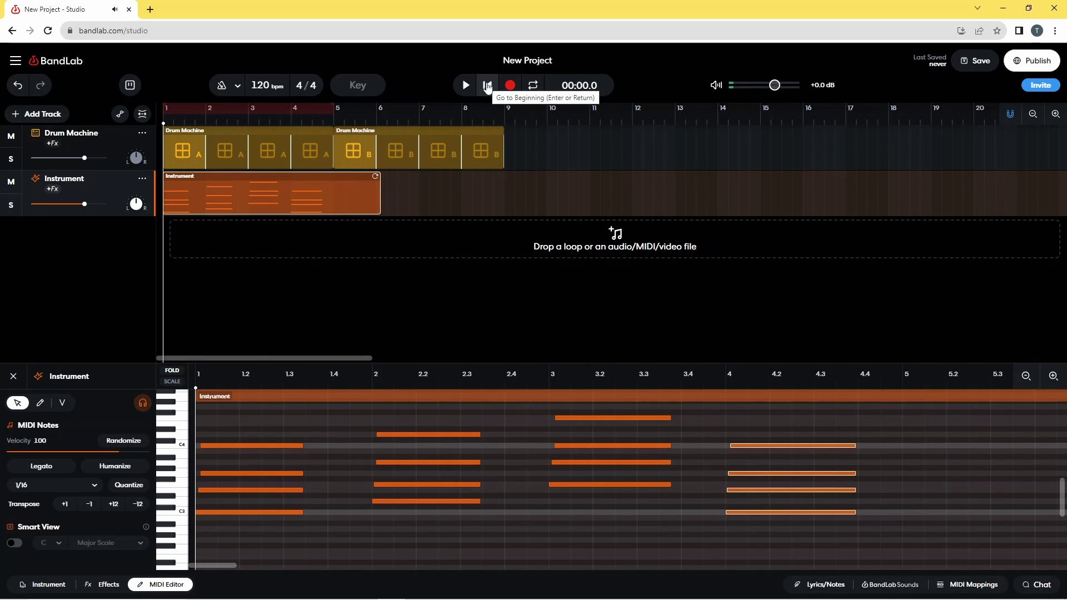